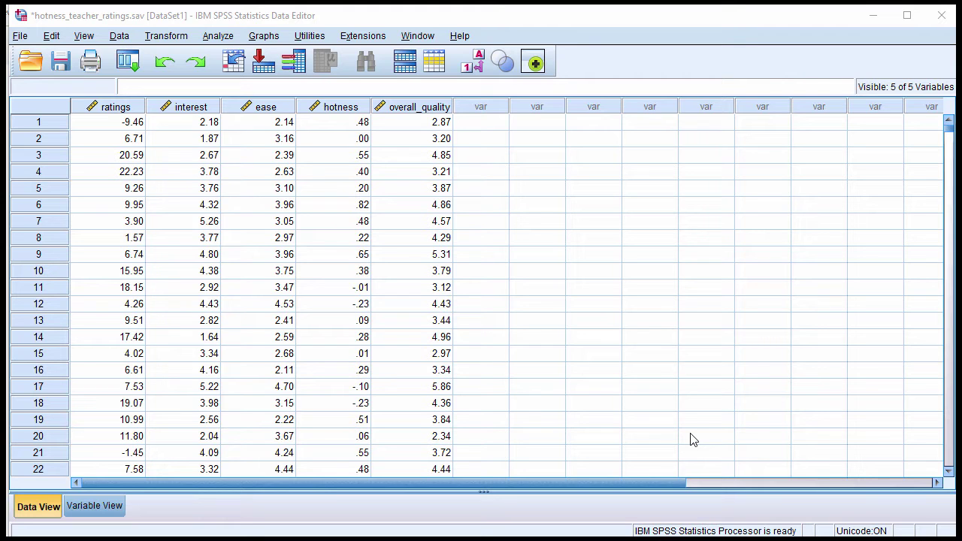
Step: Open the Bivariate Correlations dialog in SPSS, then close it without running
left_click(218, 35)
mouse_move(310, 194)
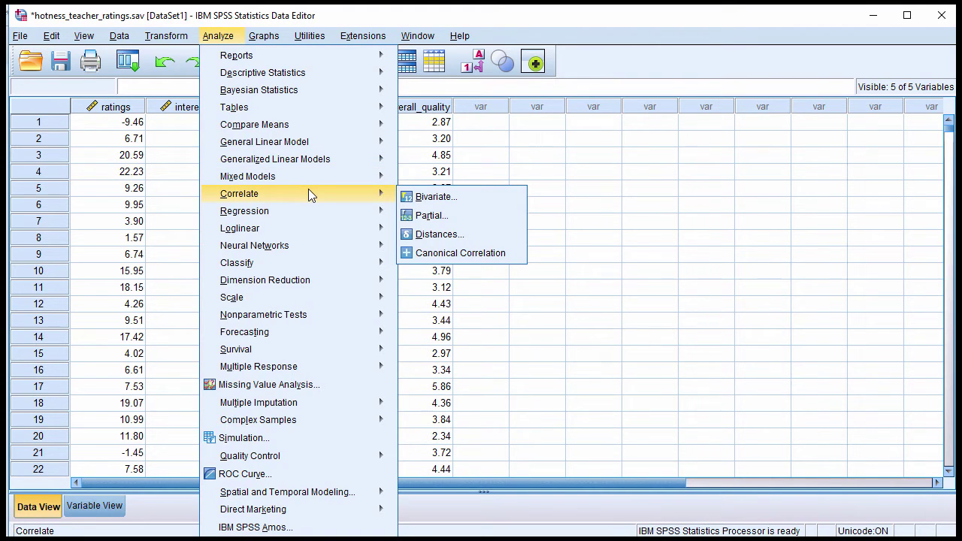
left_click(423, 196)
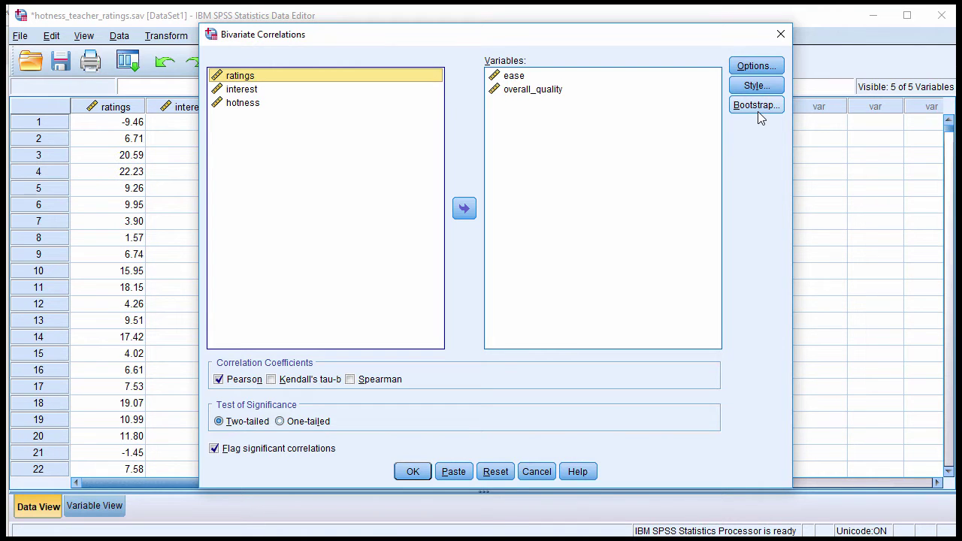
left_click(781, 35)
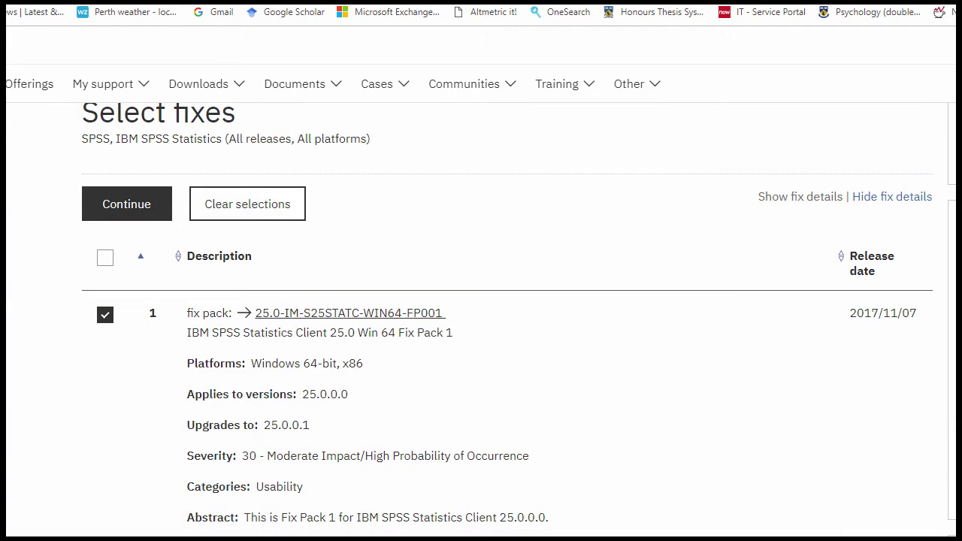
Step: Review Fix Central's Fix Pack 1 entry (25.0.0.0 to 25.0.0.1) and select its web address
scroll(481, 316, "down", 1)
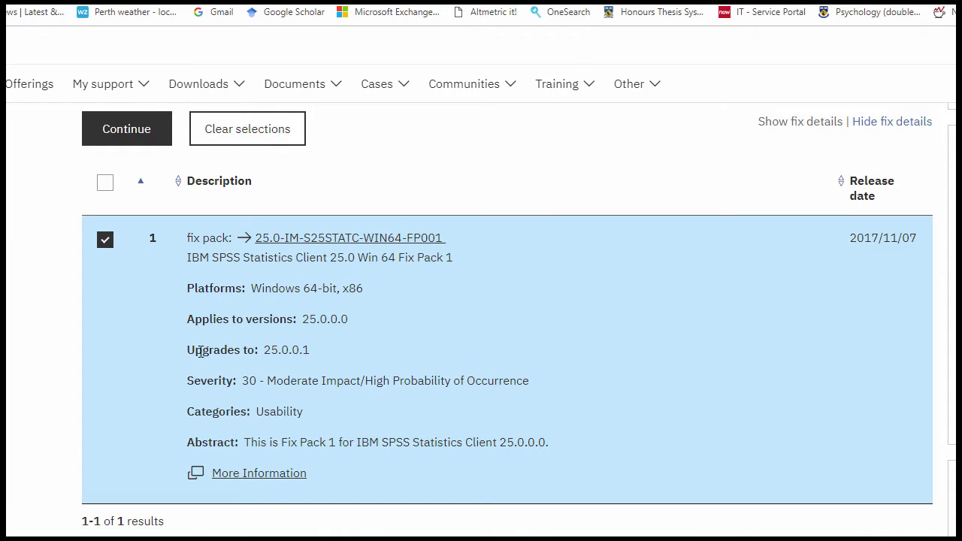
scroll(249, 359, "up", 1)
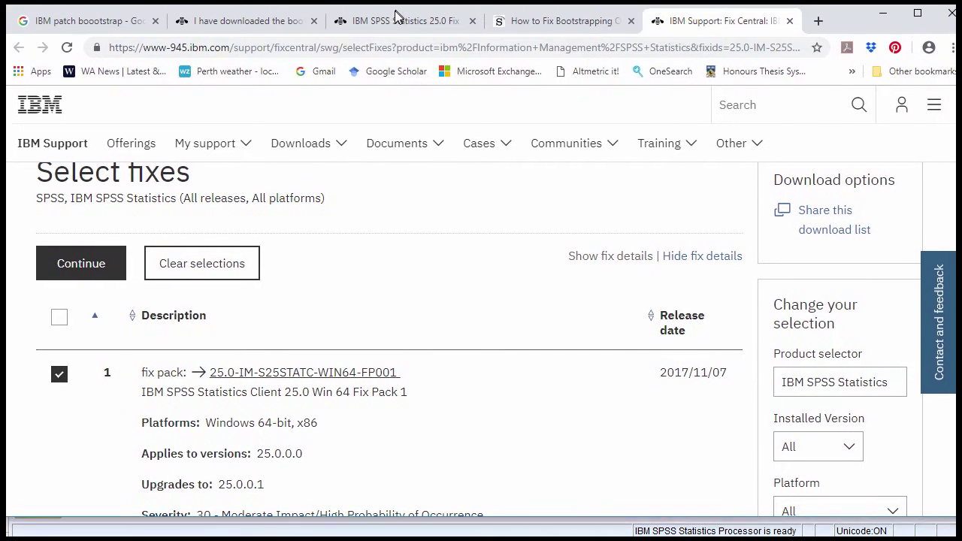
left_click(379, 49)
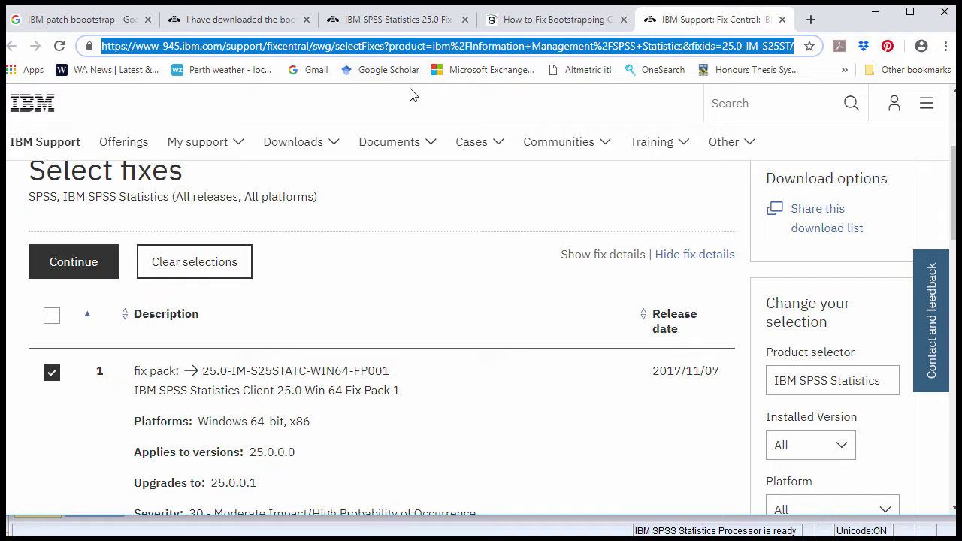
Step: Switch to the Studica 'How to Fix Bootstrapping' guide and scroll through its Fix Pack steps
left_click(515, 21)
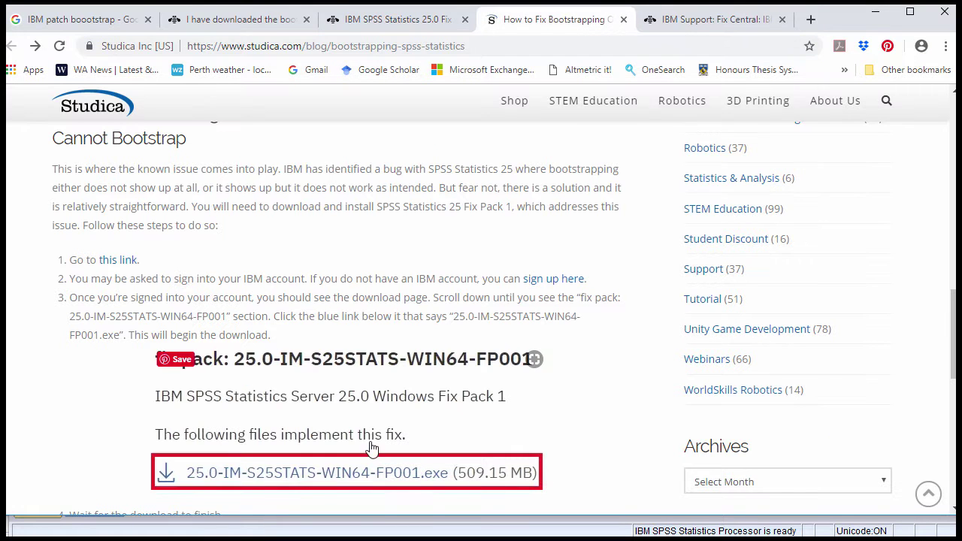
scroll(272, 281, "down", 2)
scroll(273, 281, "down", 1)
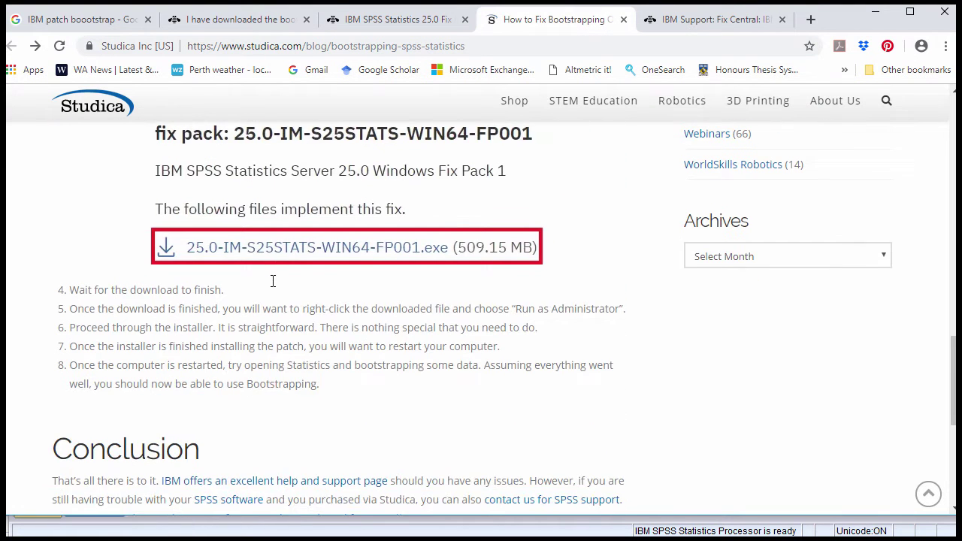
scroll(273, 279, "up", 1)
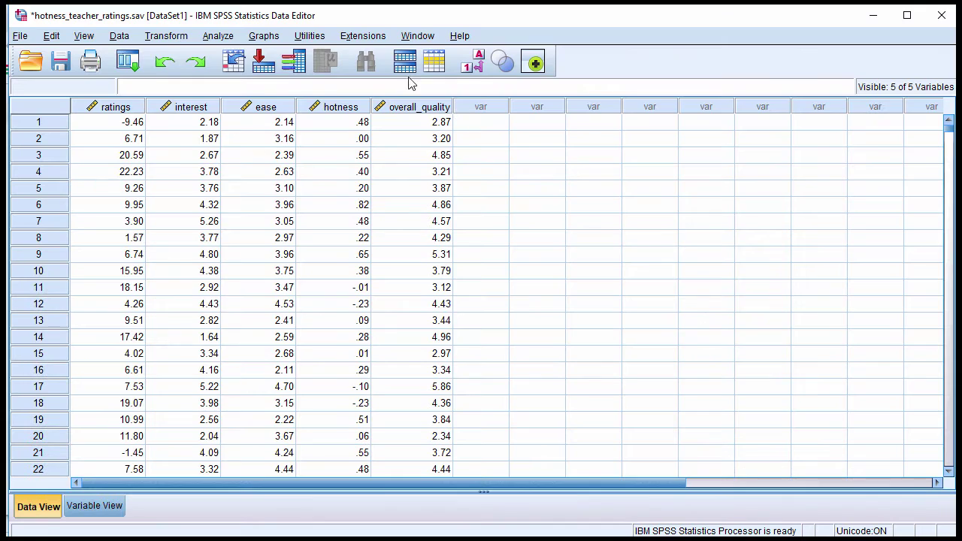
Step: Paste CORRELATIONS syntax for ease and overall_quality with 2000-sample, BCa 95% bootstrapping
left_click(217, 38)
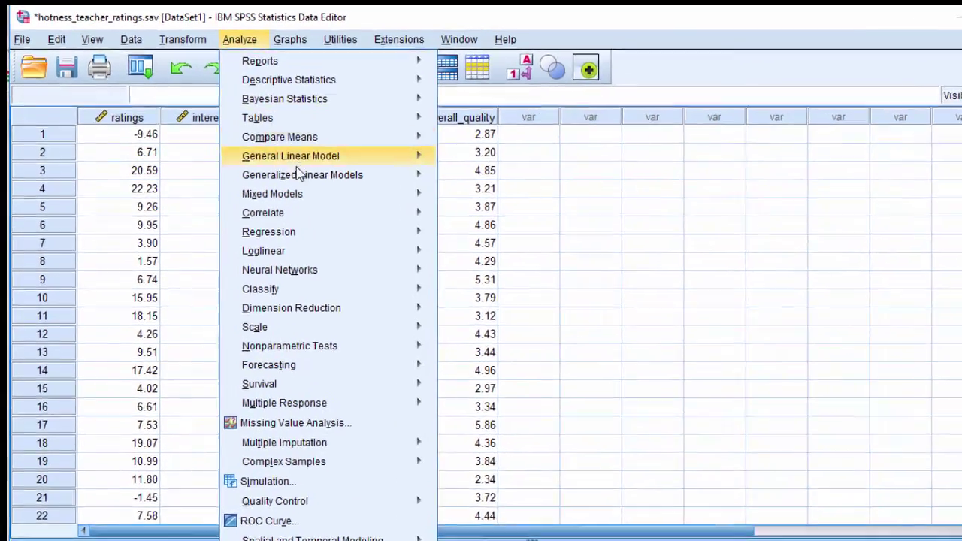
mouse_move(285, 194)
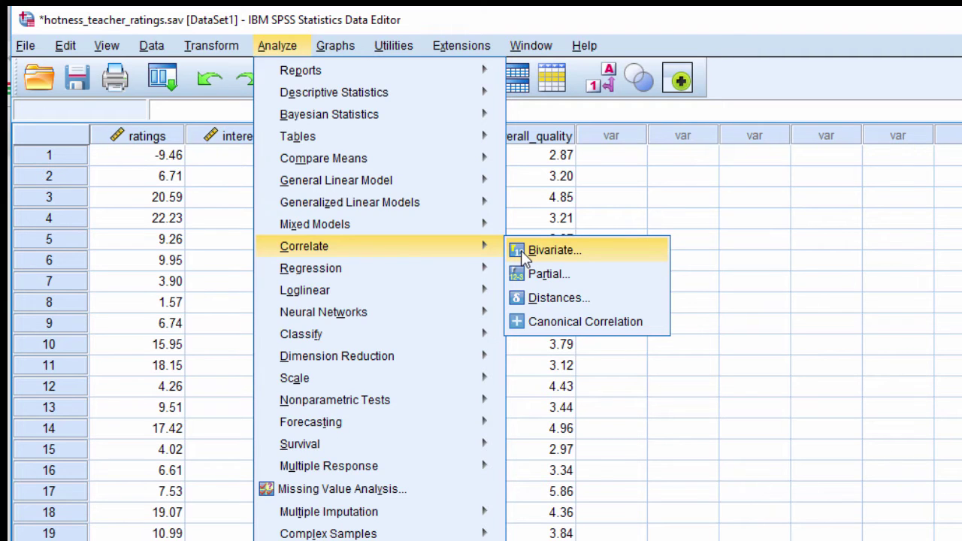
left_click(521, 250)
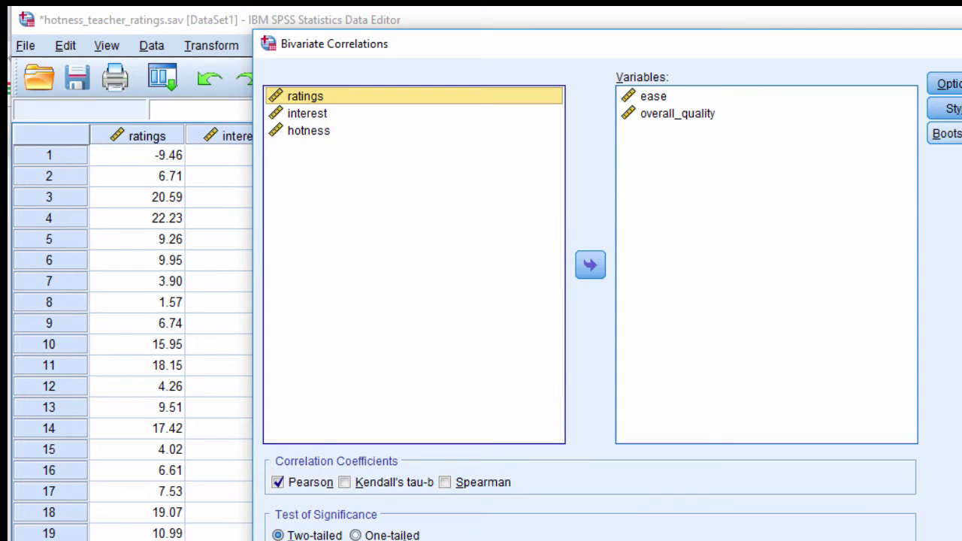
left_click(945, 133)
left_click(508, 125)
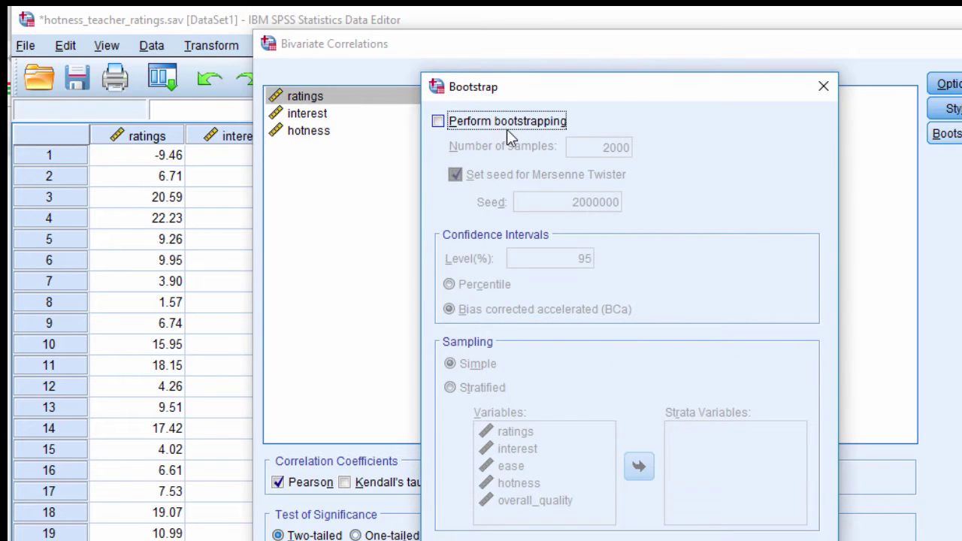
left_click(508, 124)
left_click(610, 147)
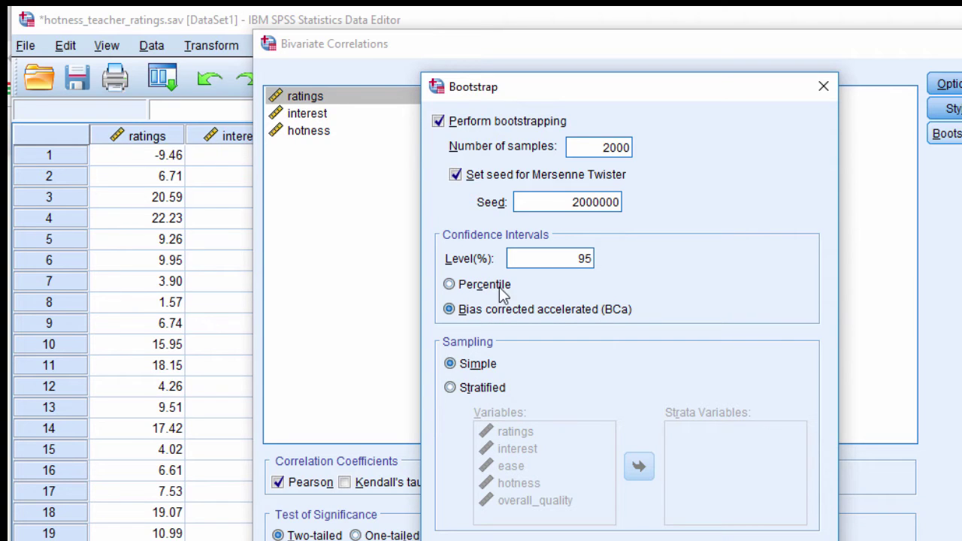
left_click_drag(550, 265, 601, 256)
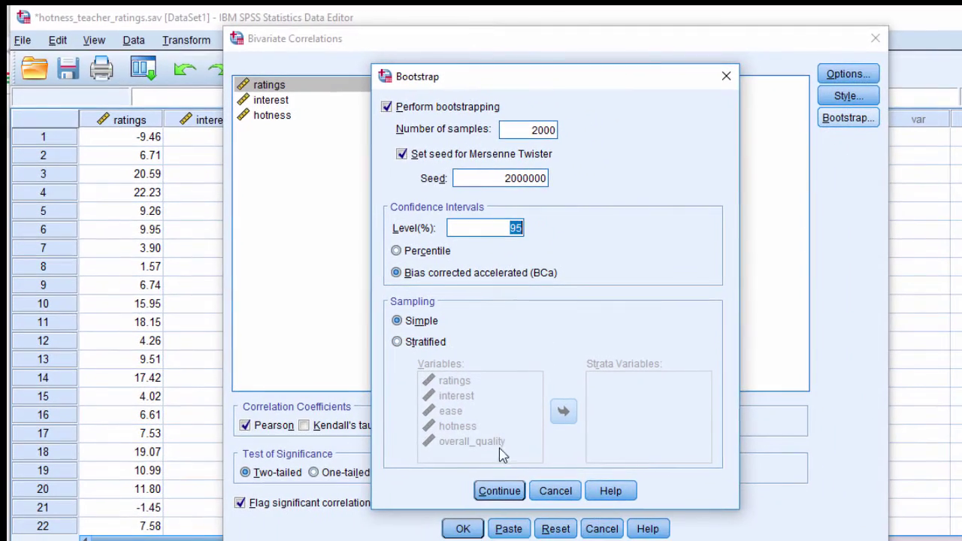
left_click(498, 492)
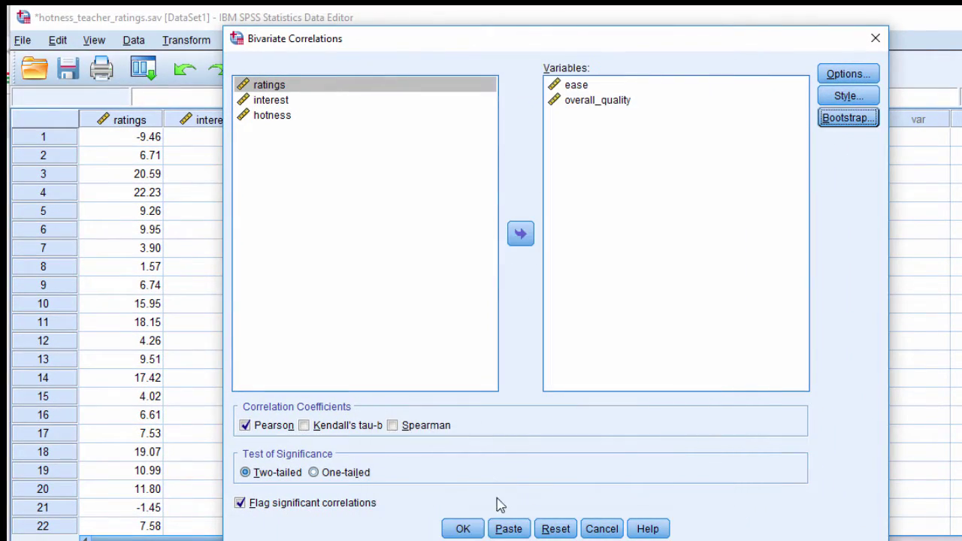
left_click(503, 529)
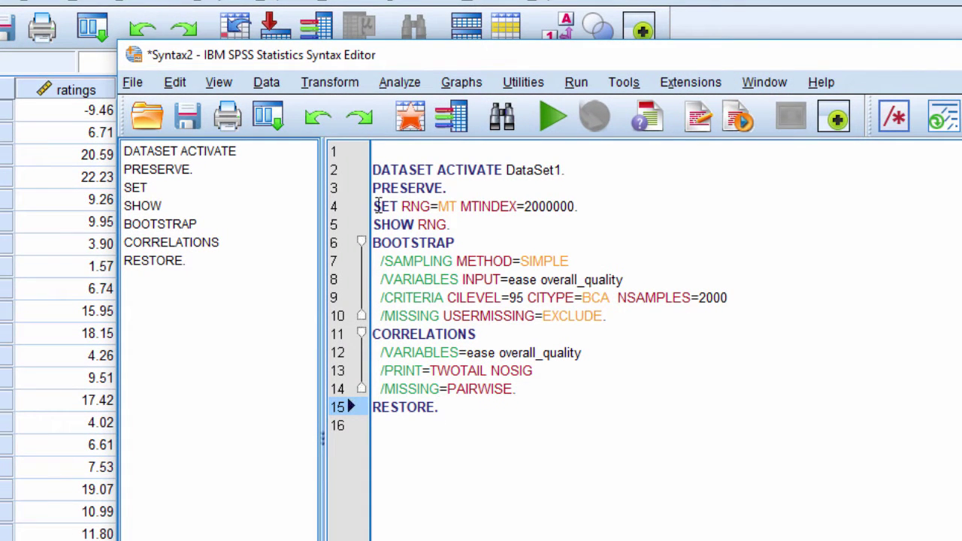
Step: Check the seed and BOOTSTRAP lines, then select PRESERVE. through RESTORE. and open the Run menu
left_click_drag(373, 204, 570, 322)
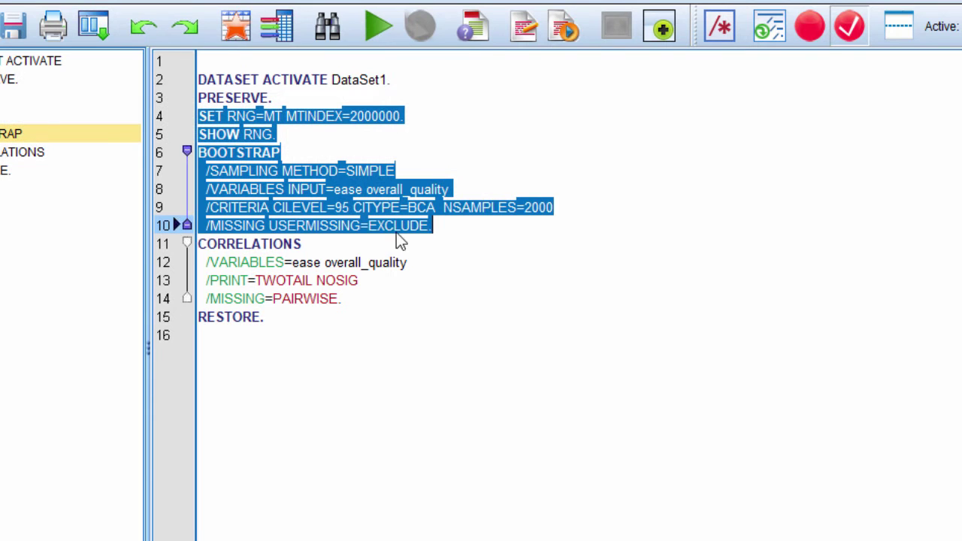
left_click(437, 230)
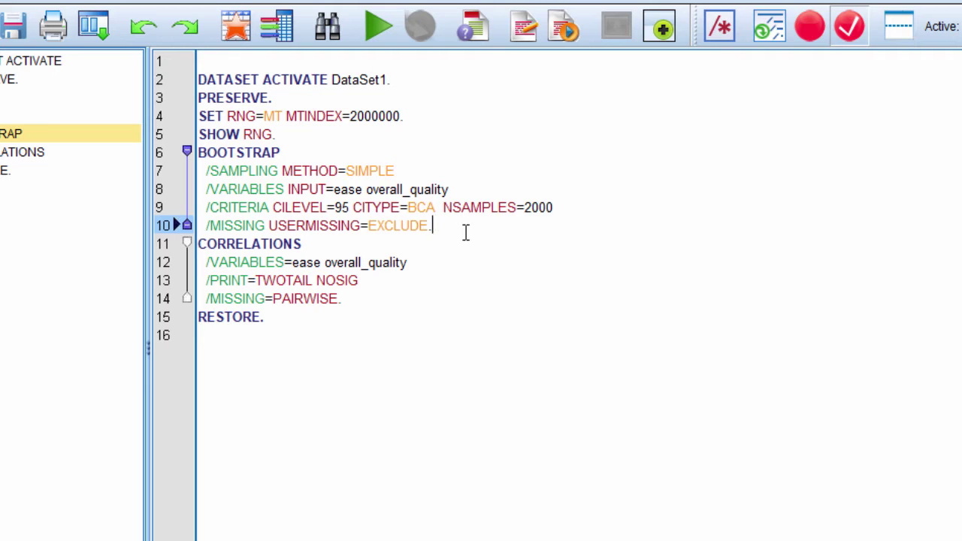
left_click_drag(437, 237, 190, 160)
left_click(588, 262)
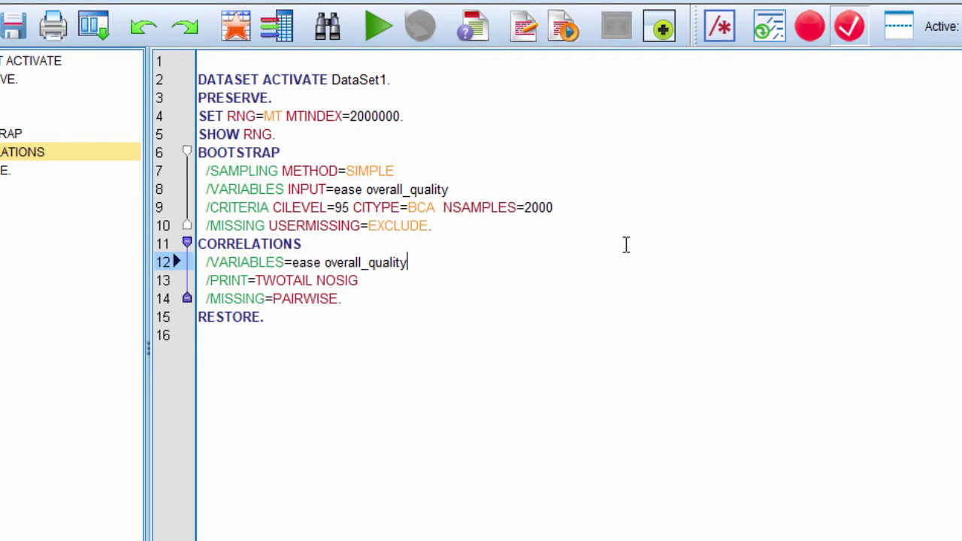
left_click_drag(198, 115, 239, 134)
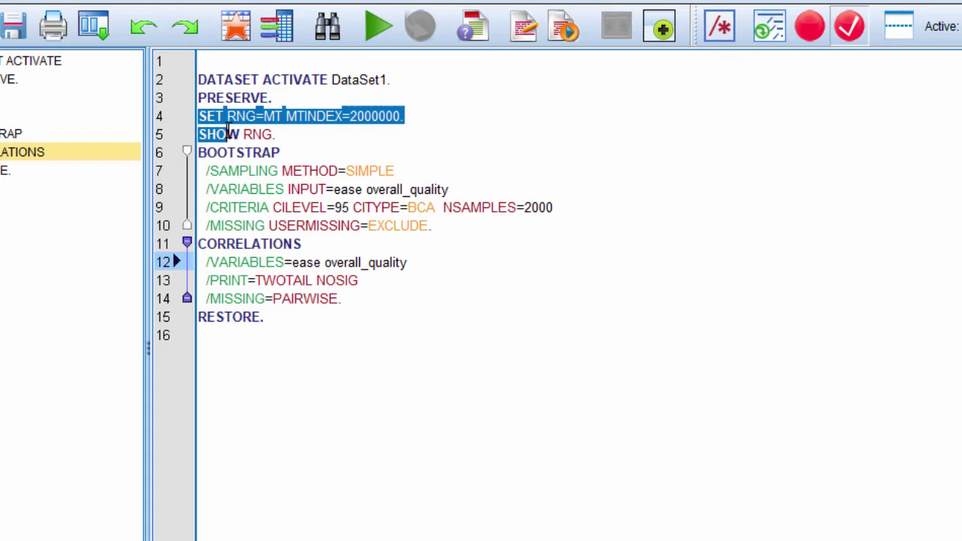
left_click_drag(199, 98, 432, 226)
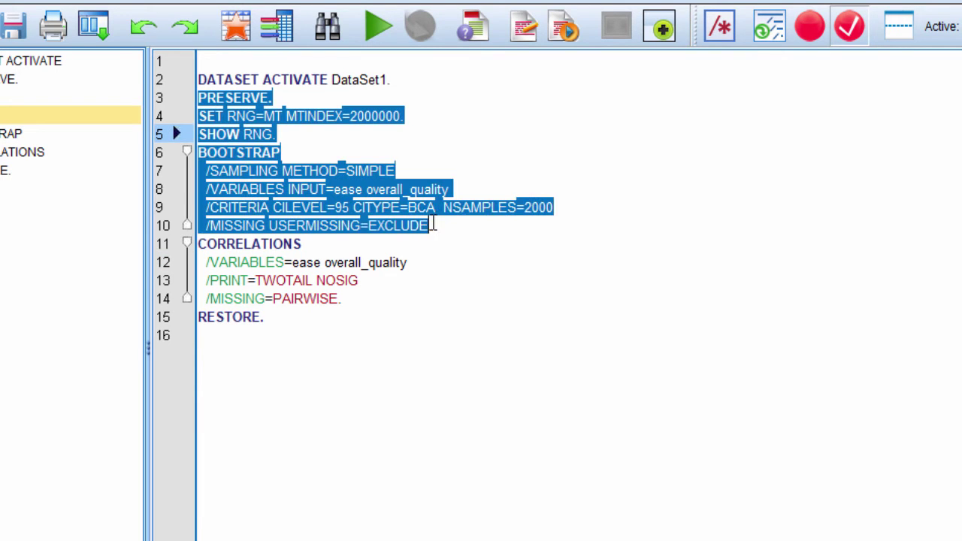
left_click(459, 262)
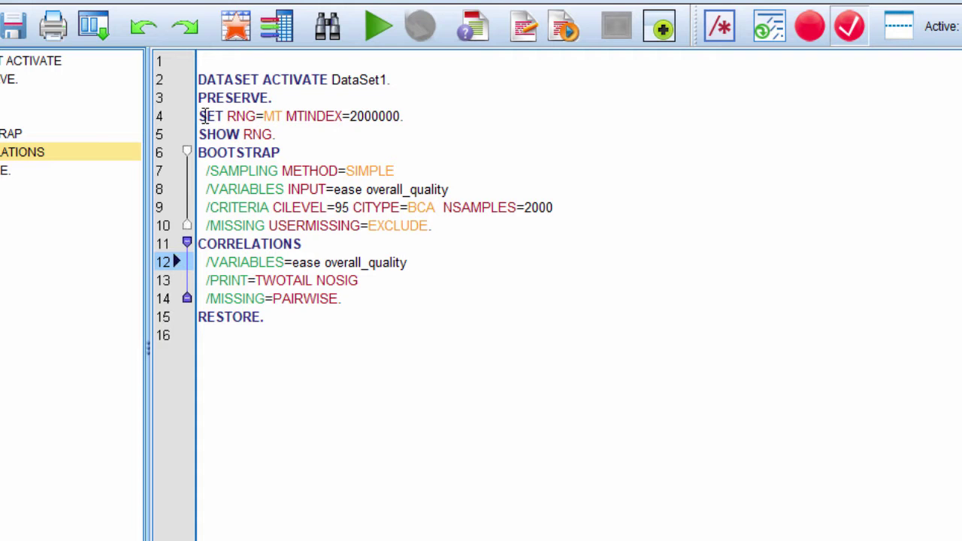
left_click_drag(199, 98, 264, 319)
left_click(399, 0)
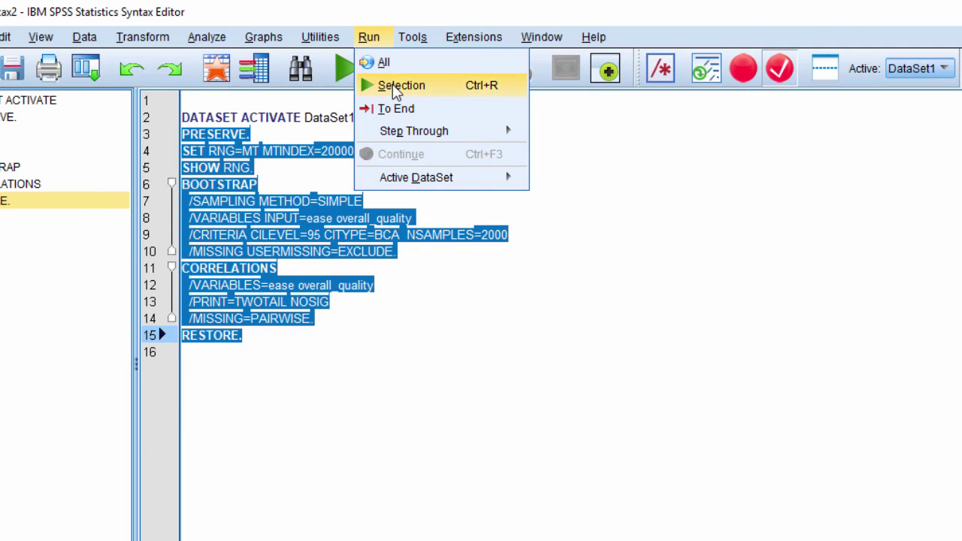
Step: Run the selection and review the Correlations table: r = .431, BCa 95% CI .396–.461
left_click(438, 44)
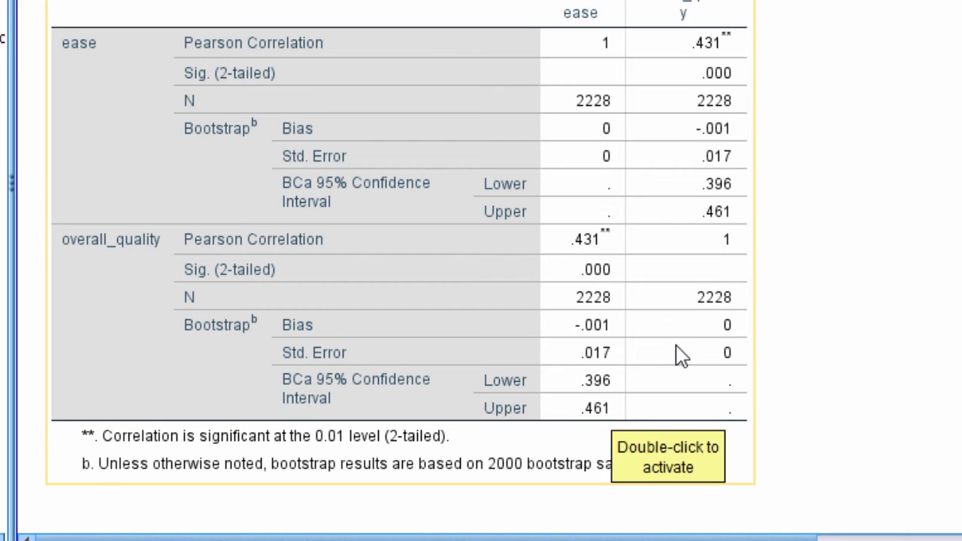
scroll(646, 361, "up", 10)
scroll(544, 392, "down", 10)
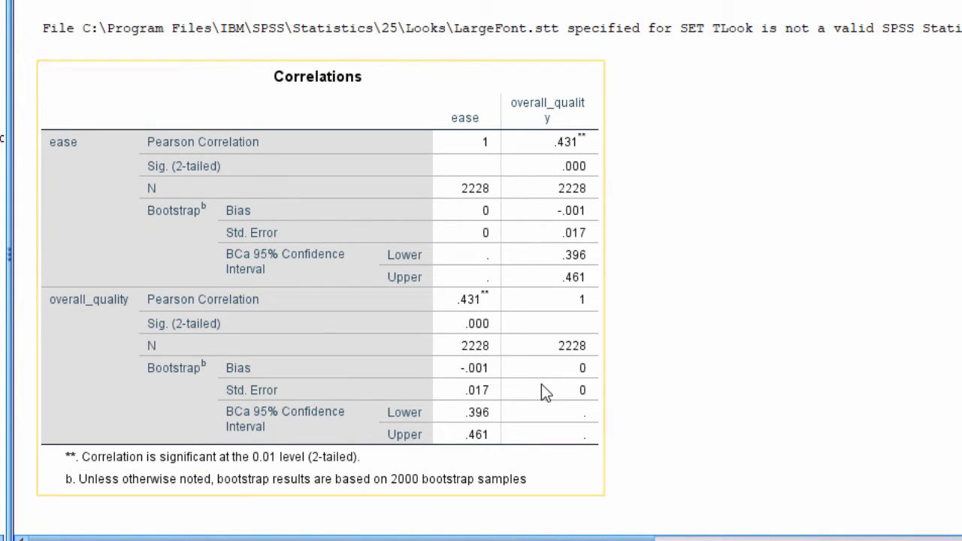
scroll(541, 384, "up", 2)
scroll(543, 393, "down", 2)
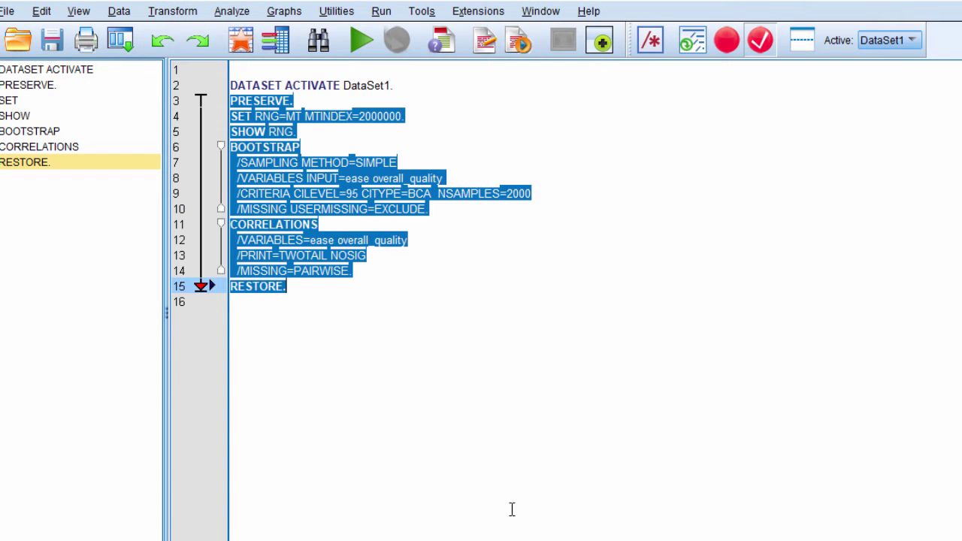
Step: Inspect the correlation's BOOTSTRAP block and its INPUT line listing overall_quality
left_click(453, 294)
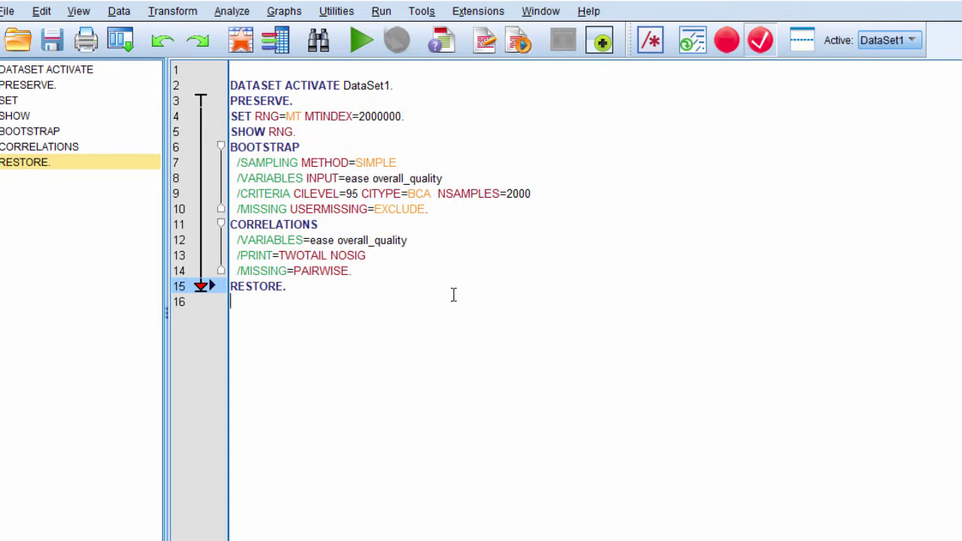
left_click_drag(215, 99, 410, 215)
left_click(436, 231)
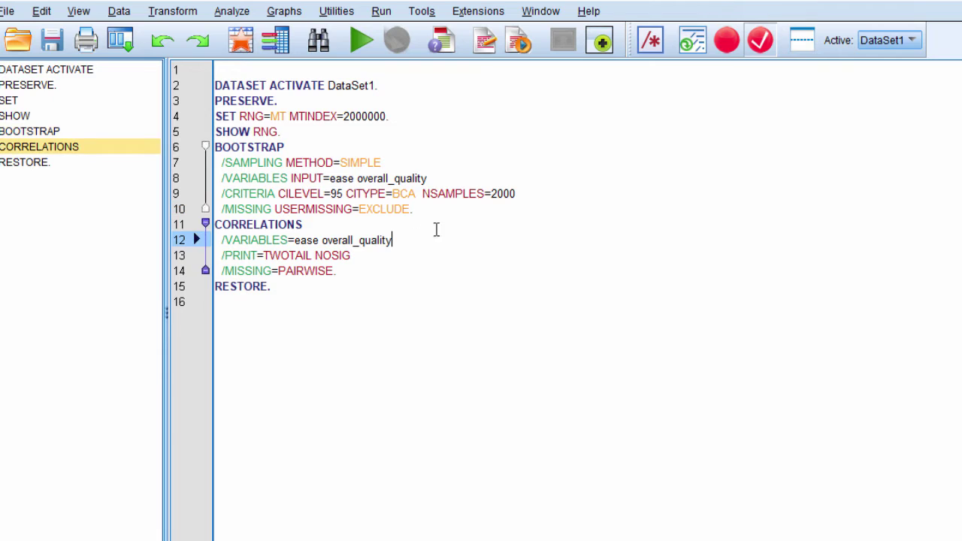
left_click(295, 178)
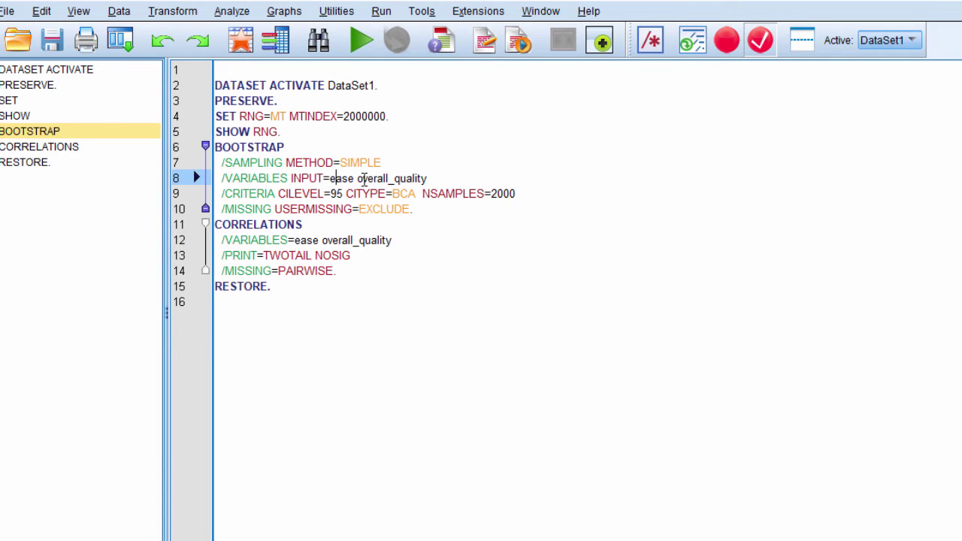
left_click_drag(425, 178, 367, 178)
left_click(455, 222)
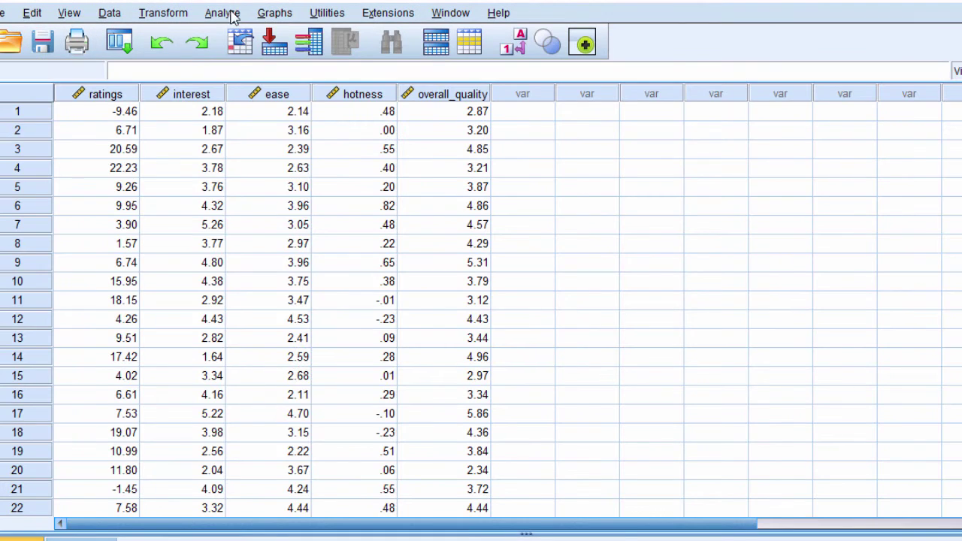
Step: Paste a linear regression of overall_quality on interest, ease and hotness with 2000 bootstrap samples
left_click(231, 16)
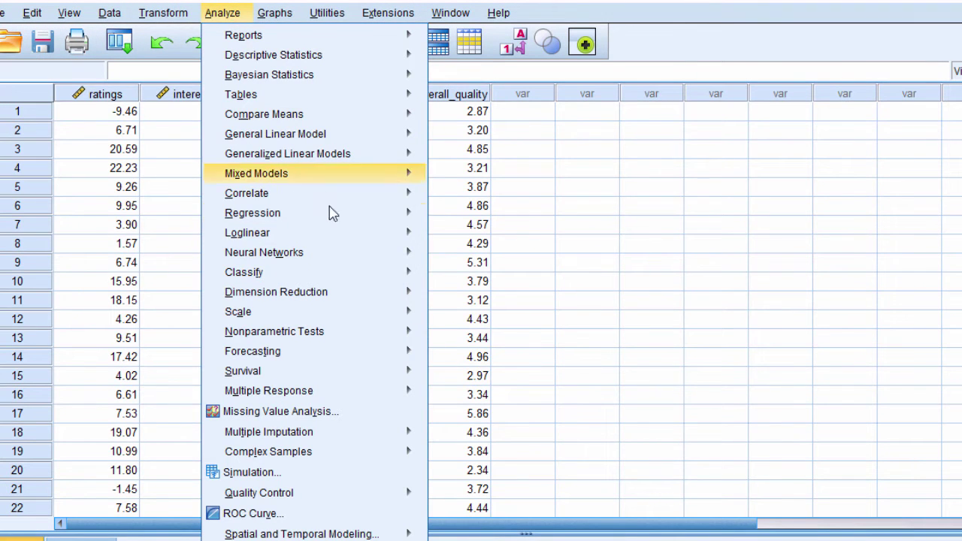
mouse_move(363, 225)
left_click(464, 238)
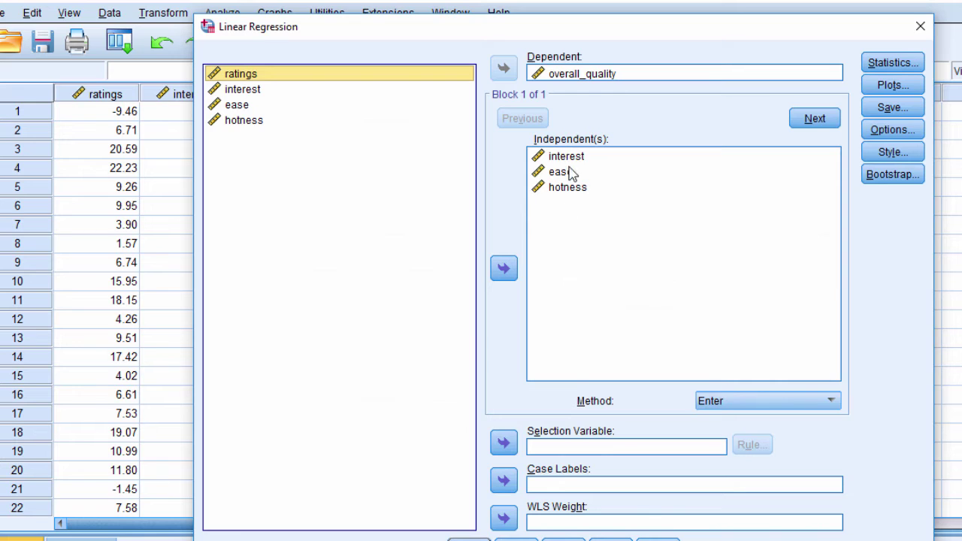
left_click(582, 77)
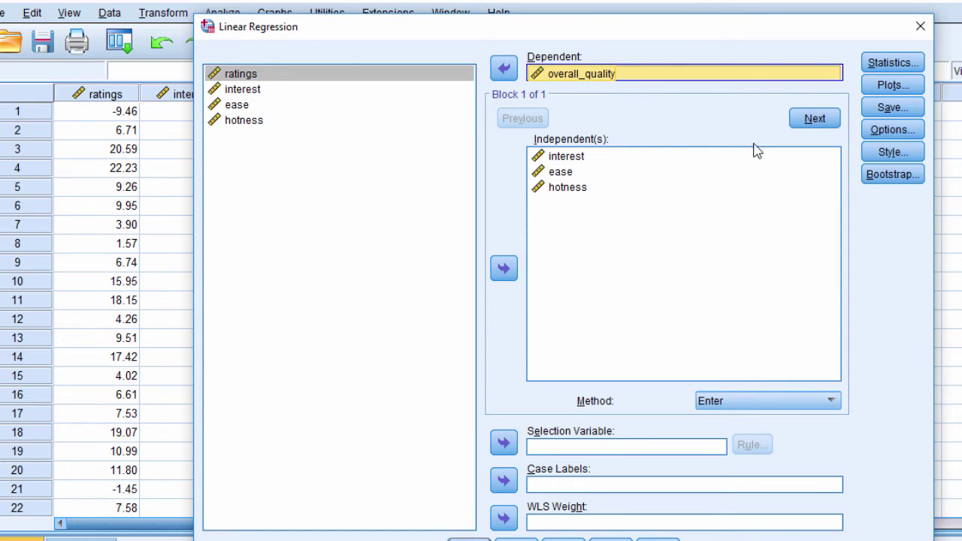
left_click(873, 179)
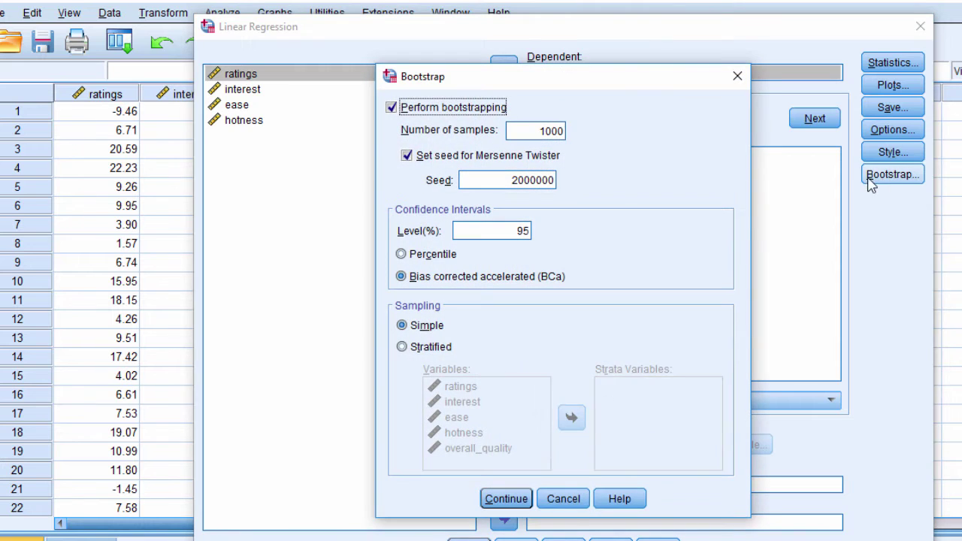
left_click(545, 130)
key("shift+Home")
type("2")
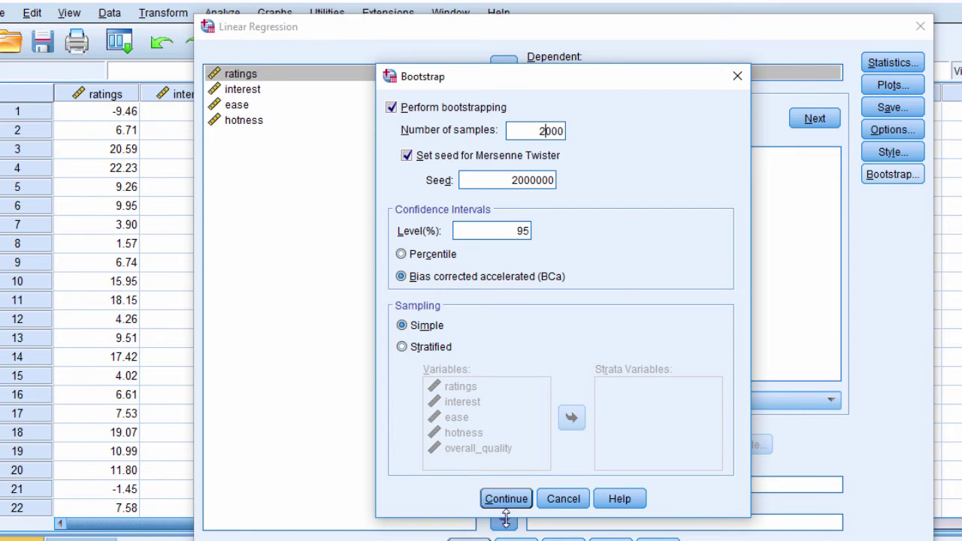
left_click(506, 492)
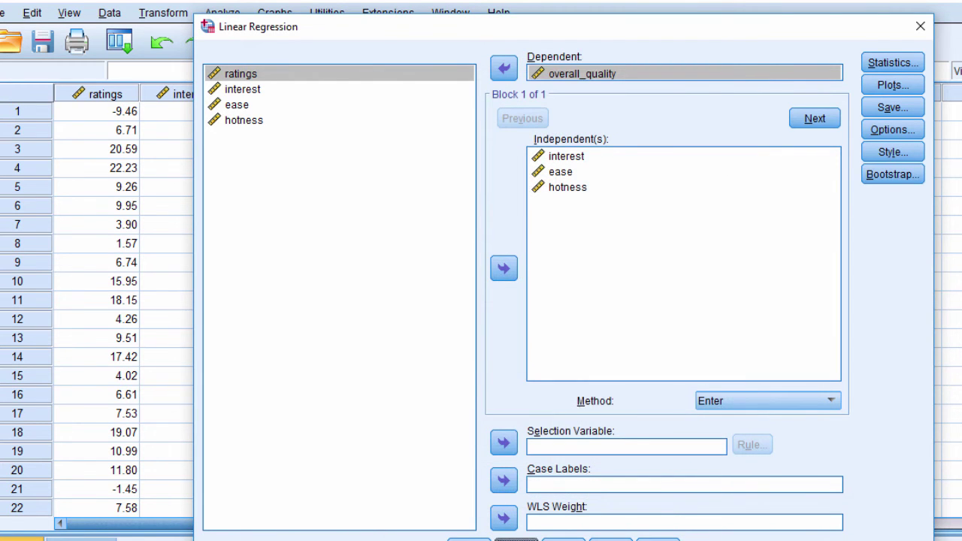
left_click(516, 539)
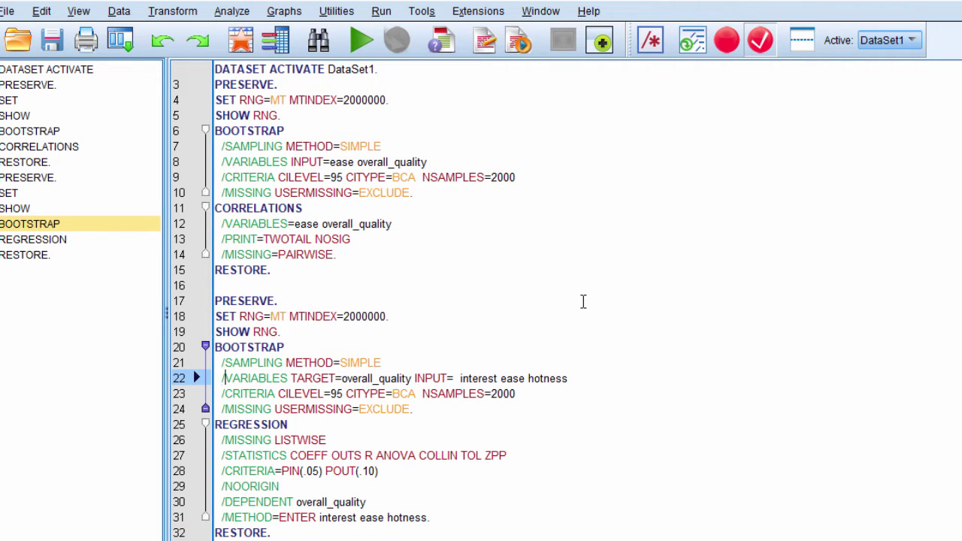
Step: Compare the correlation and regression BOOTSTRAP variable lines, then review the REGRESSION block to RESTORE
key("shift+Right")
key("shift+Right")
key("shift+Right")
key("shift+Right")
key("shift+Right")
key("shift+Right")
key("shift+Right")
key("shift+Right")
key("shift+Right")
key("shift+Right")
key("Right")
left_click_drag(222, 161, 323, 161)
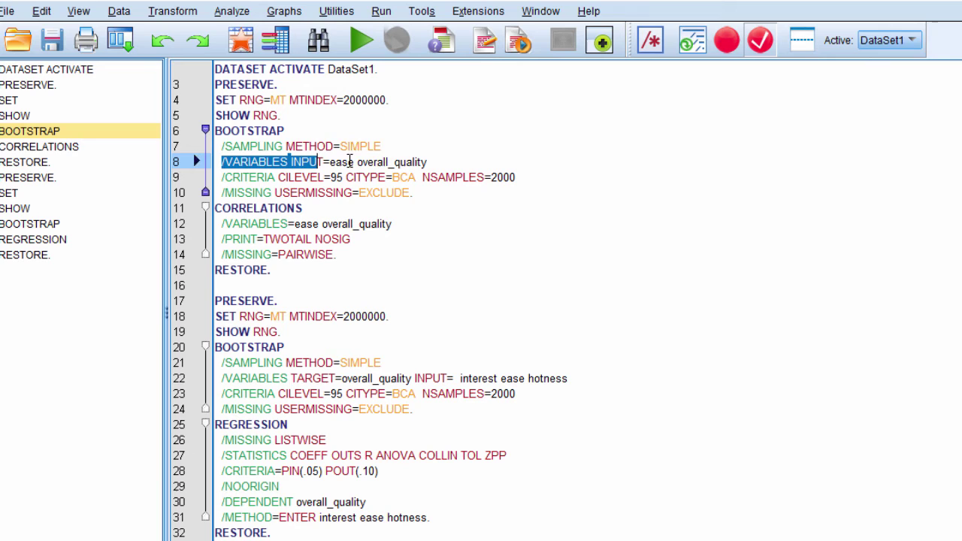
left_click(343, 162)
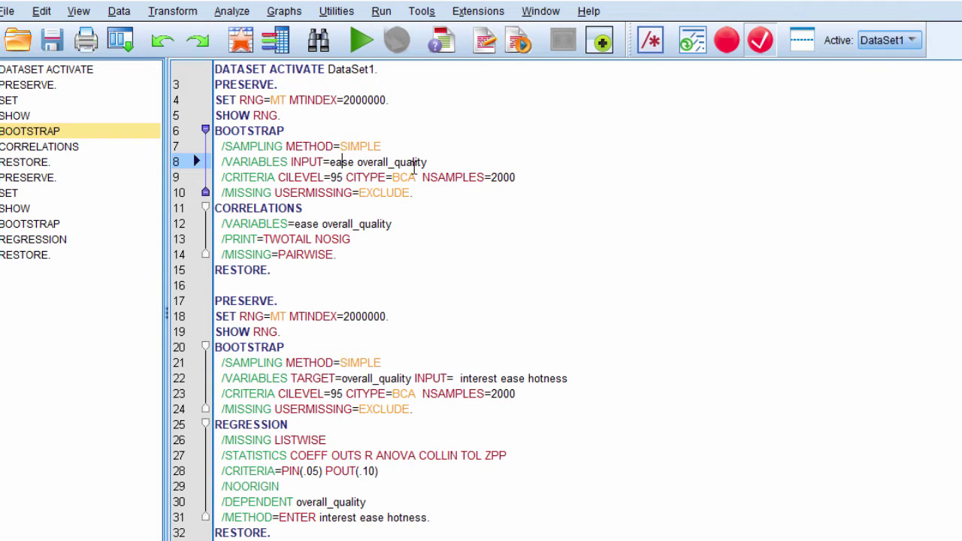
left_click_drag(216, 381, 556, 378)
left_click(415, 408)
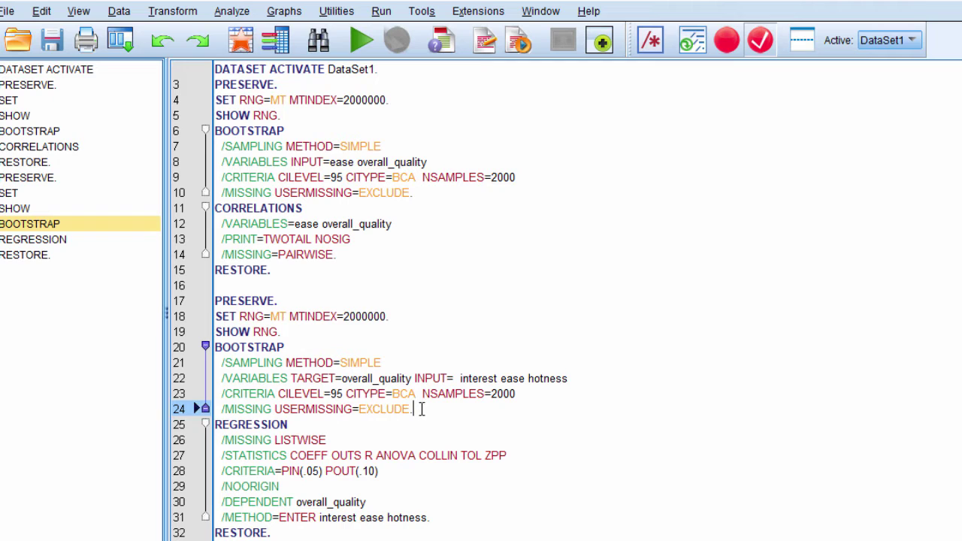
left_click_drag(418, 409, 215, 332)
left_click(347, 442)
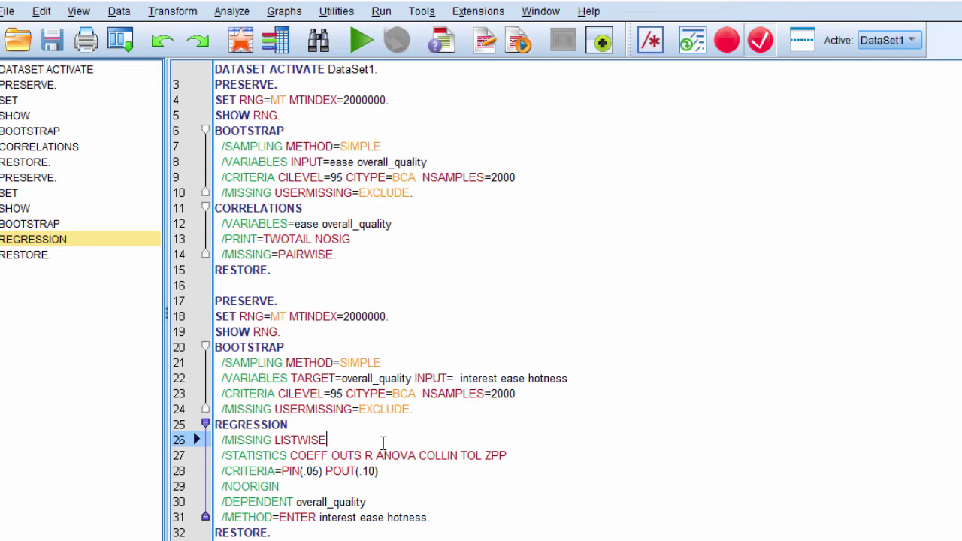
left_click(338, 529)
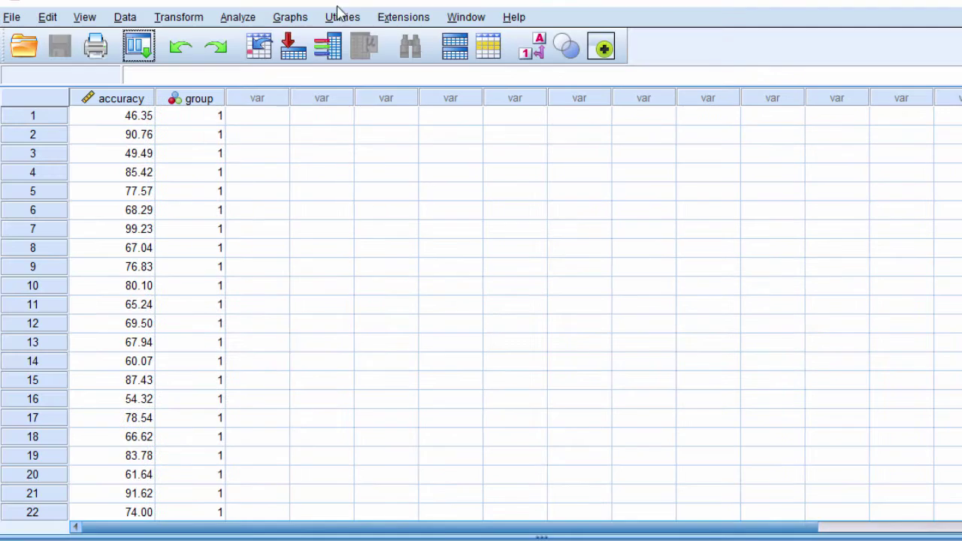
Step: Paste an independent-samples T-TEST of accuracy by group(1 2) with 2000-sample BCa bootstrapping
left_click(238, 17)
mouse_move(314, 144)
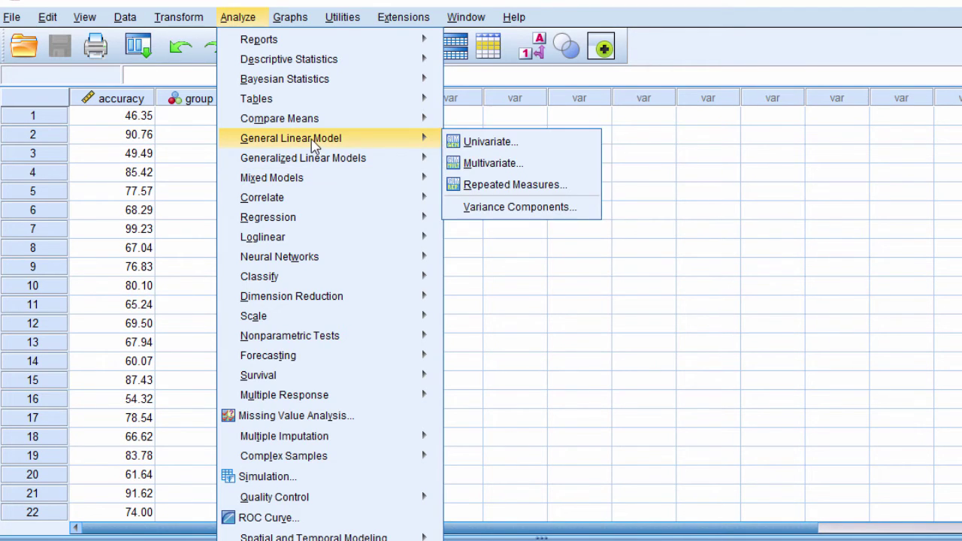
mouse_move(315, 119)
left_click(495, 164)
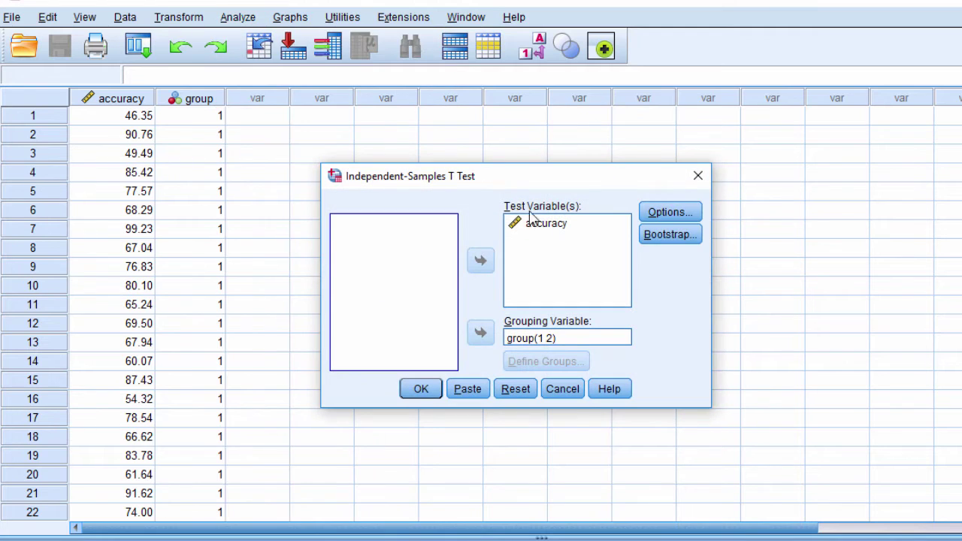
left_click(551, 225)
left_click(550, 338)
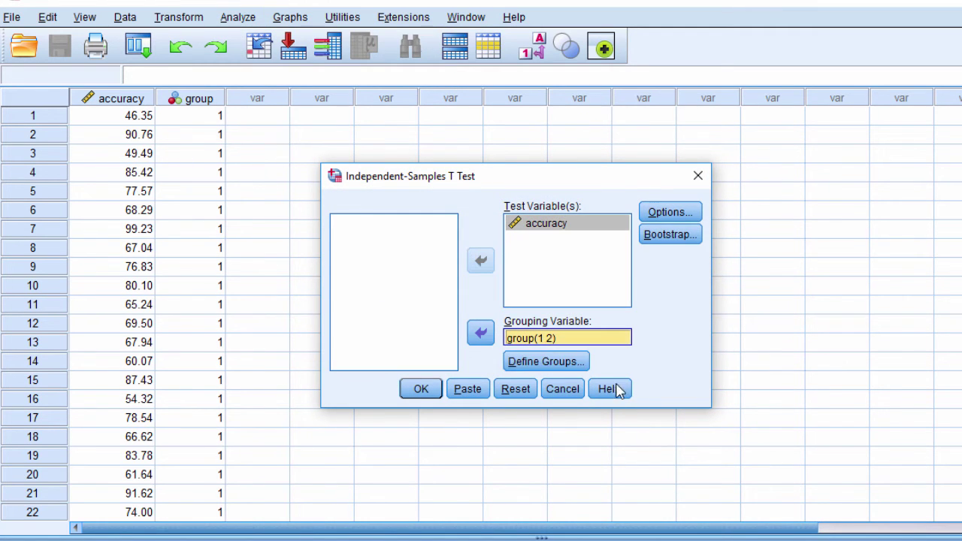
left_click(667, 237)
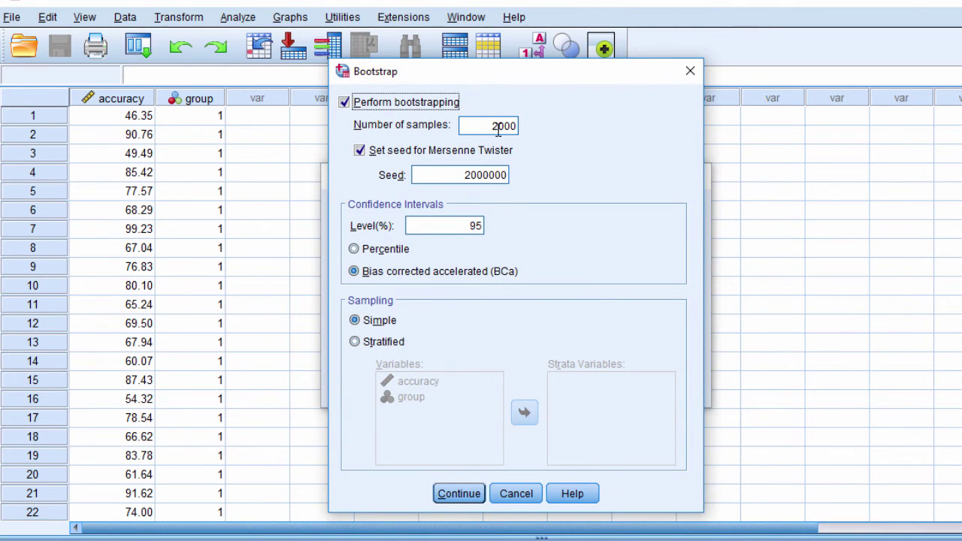
left_click(463, 493)
left_click(467, 387)
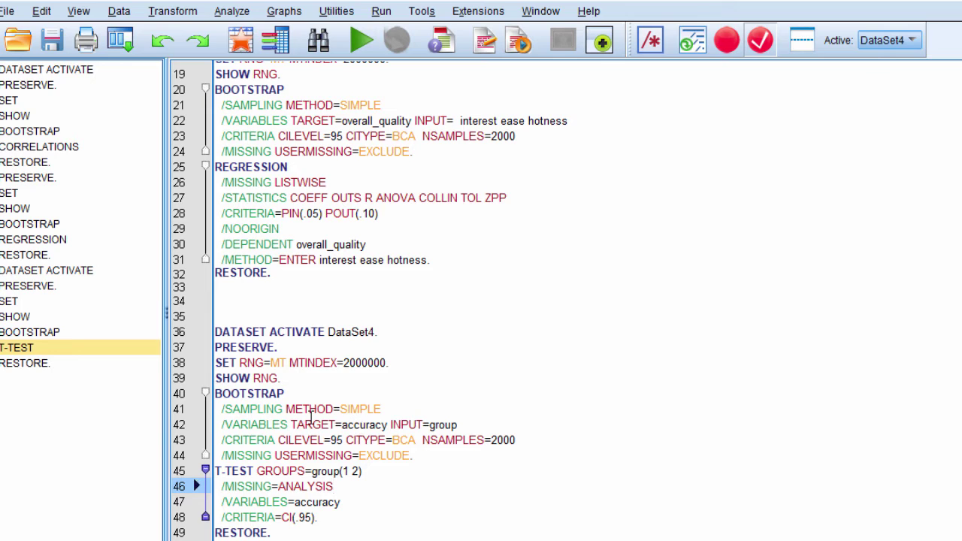
left_click_drag(217, 424, 476, 434)
left_click(475, 434)
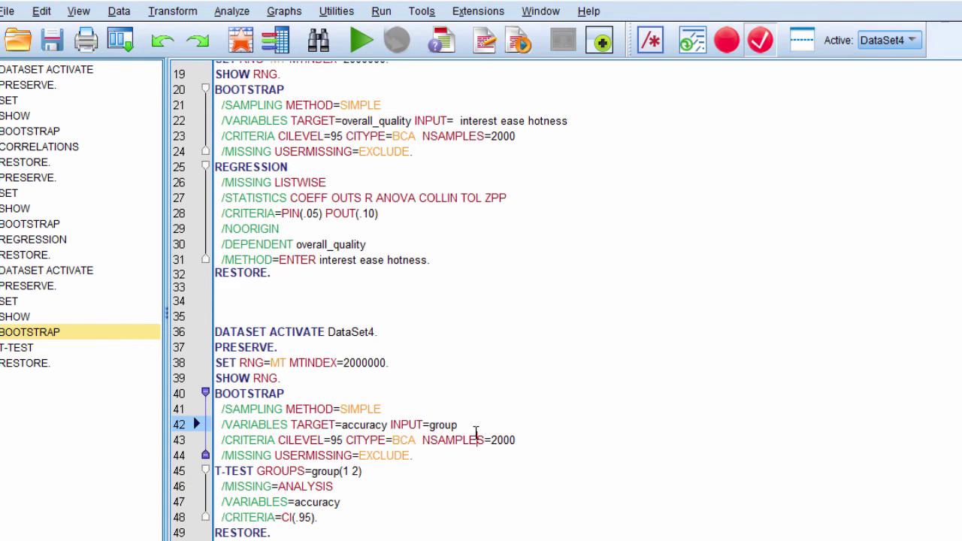
left_click_drag(220, 426, 348, 429)
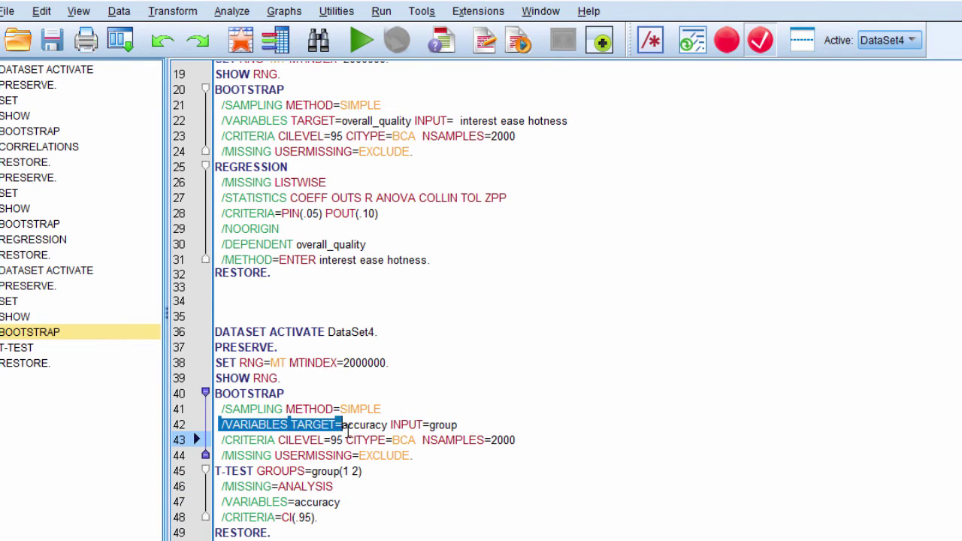
left_click(466, 425)
left_click_drag(467, 425, 409, 421)
left_click(395, 458)
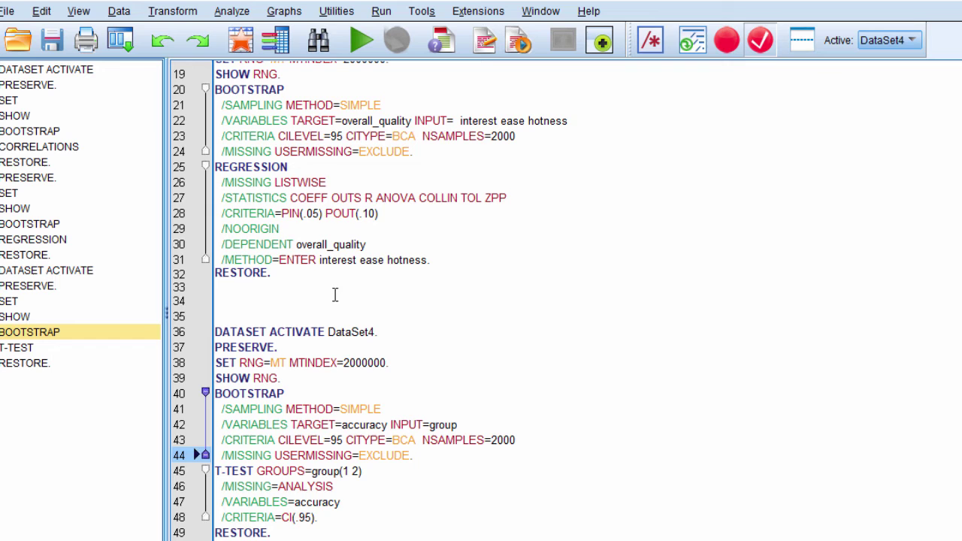
scroll(357, 233, "up", 4)
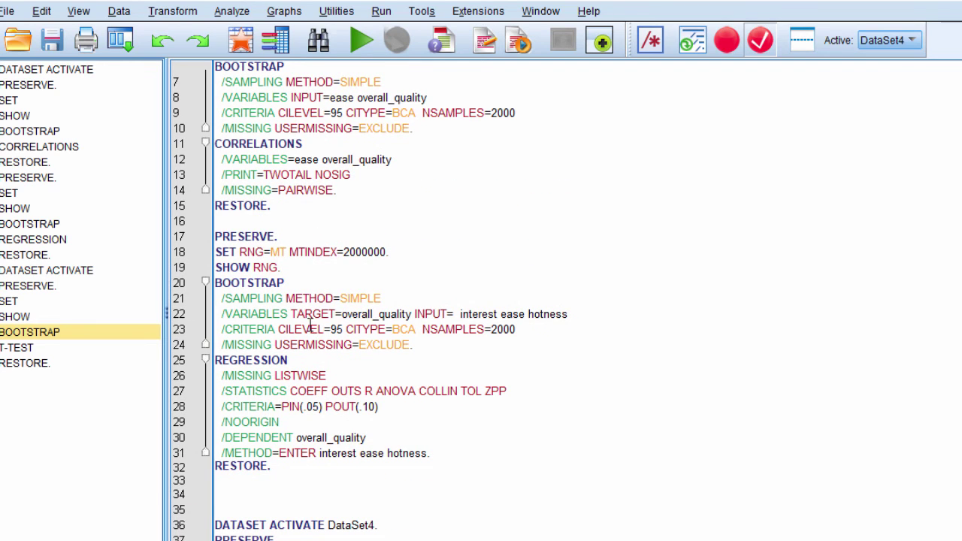
scroll(312, 334, "up", 2)
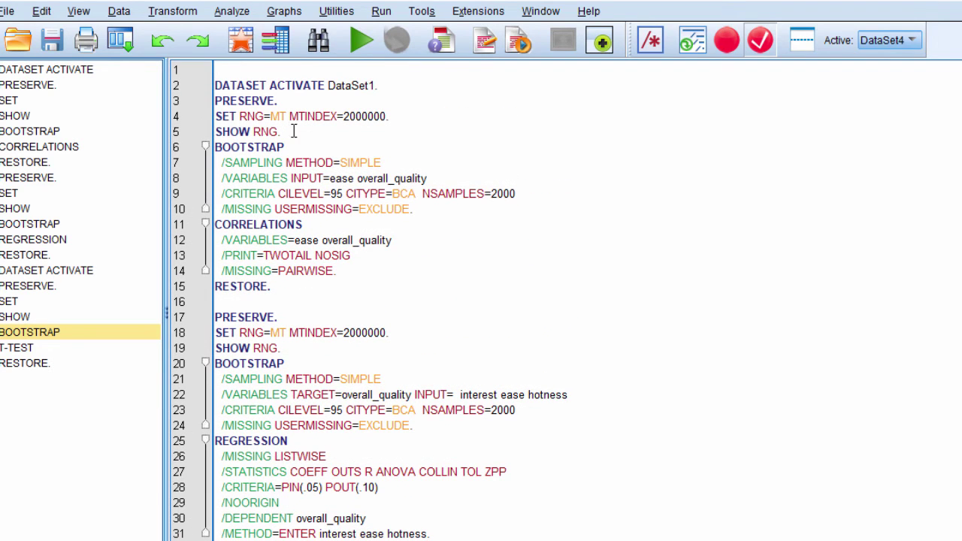
left_click_drag(416, 213, 215, 163)
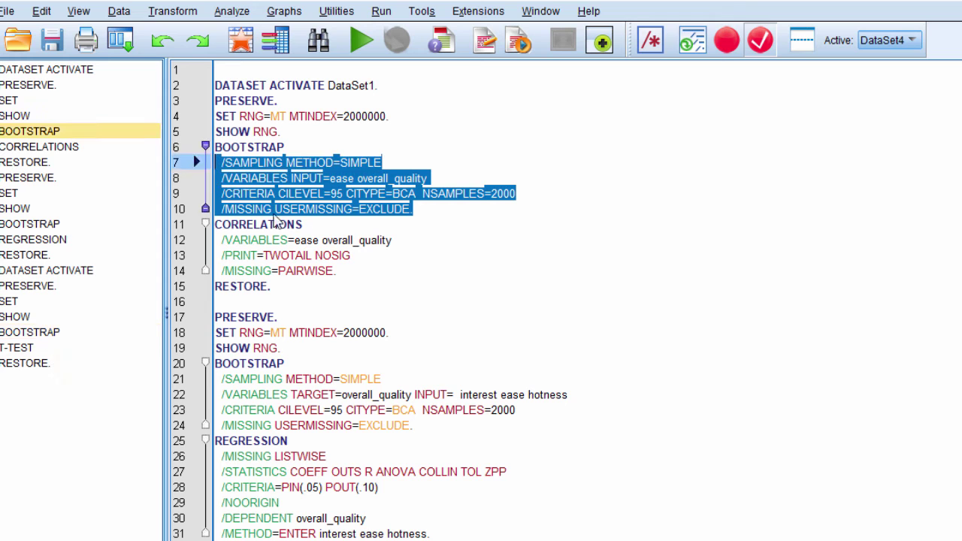
left_click(396, 271)
scroll(396, 271, "down", 6)
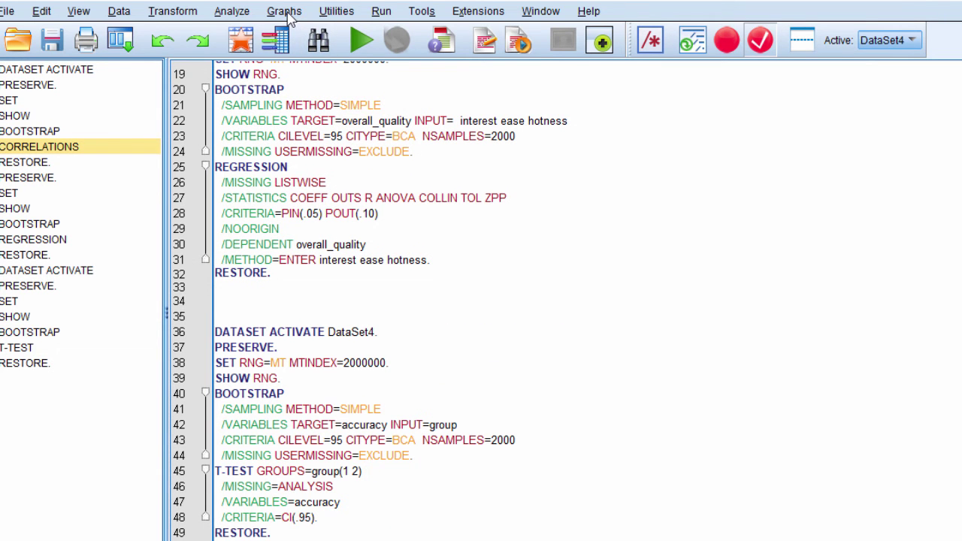
left_click(241, 13)
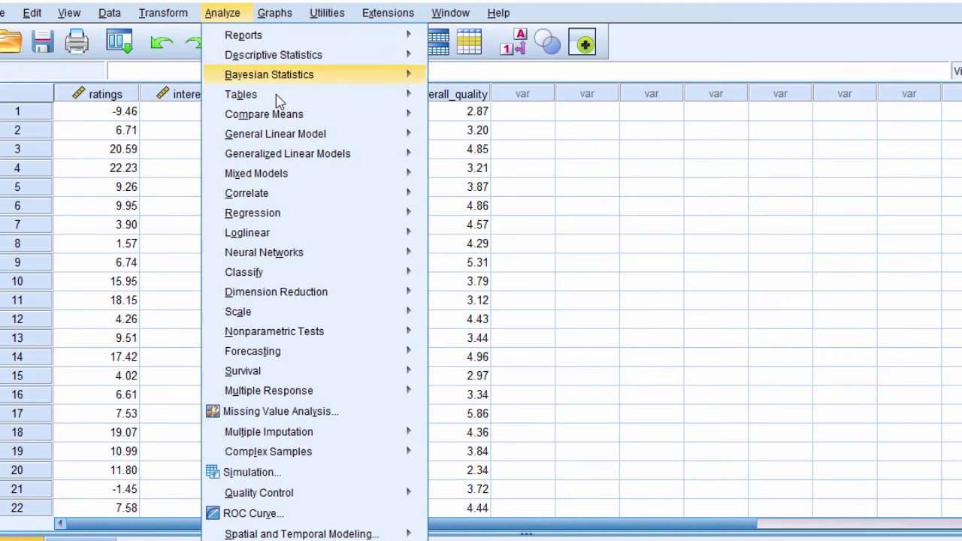
Step: Start a Paired-Samples T Test with ratings and interest as pair 1
mouse_move(263, 115)
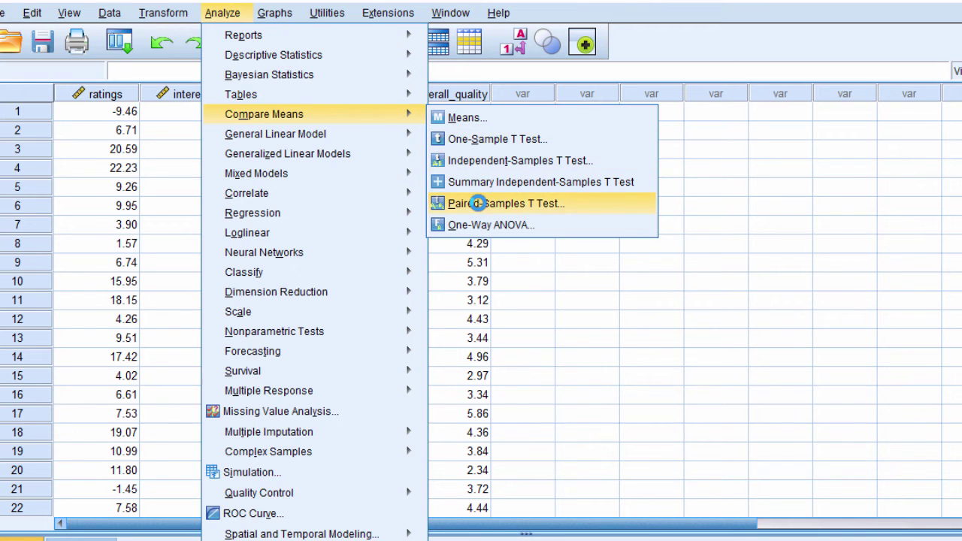
left_click(481, 204)
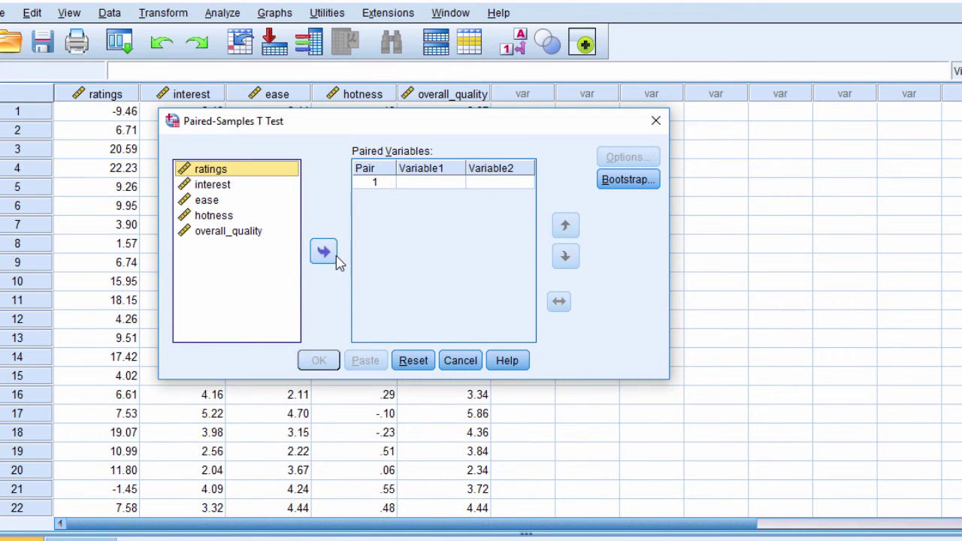
left_click(324, 251)
left_click(212, 184)
left_click(324, 252)
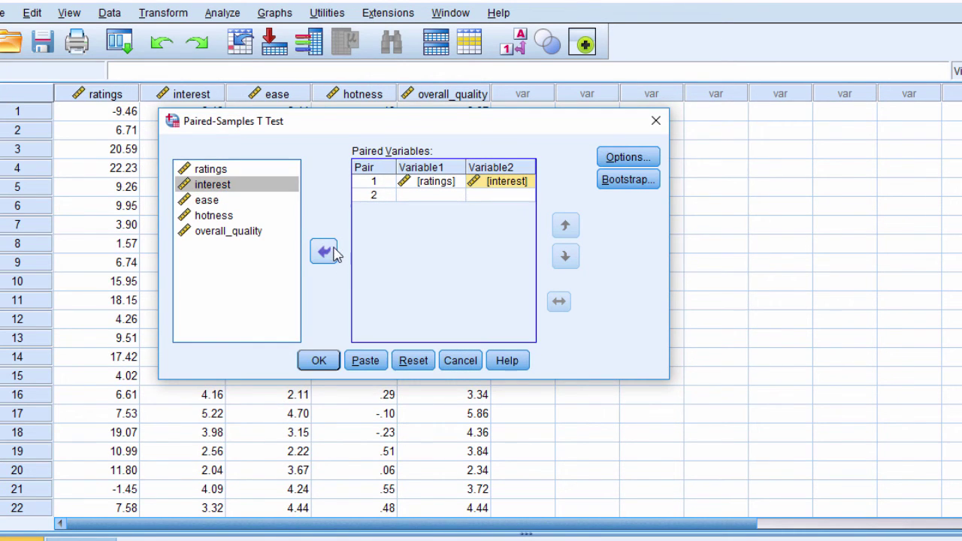
Step: Bootstrap with 2000 samples, seed 2000000 and BCa intervals, then paste the paired t-test syntax
left_click(643, 183)
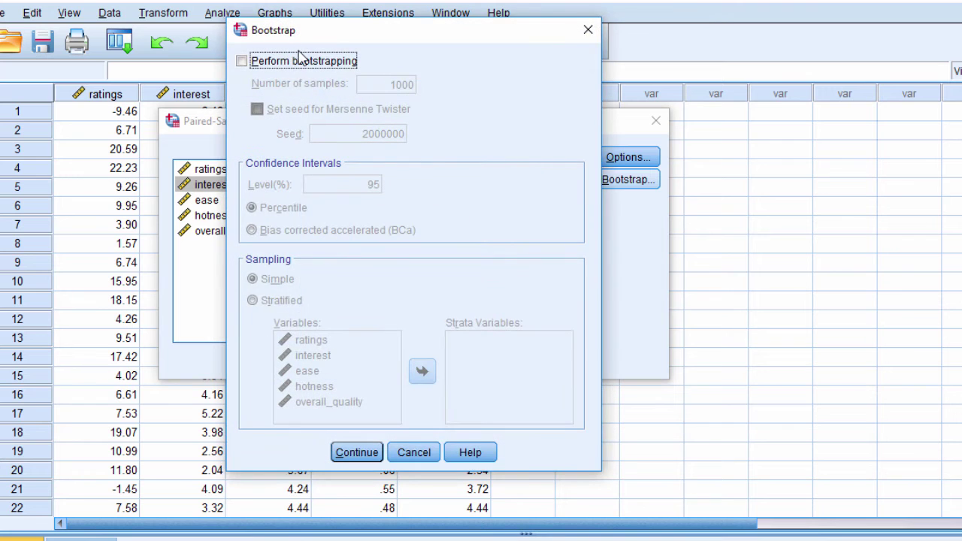
left_click(300, 57)
left_click(390, 84)
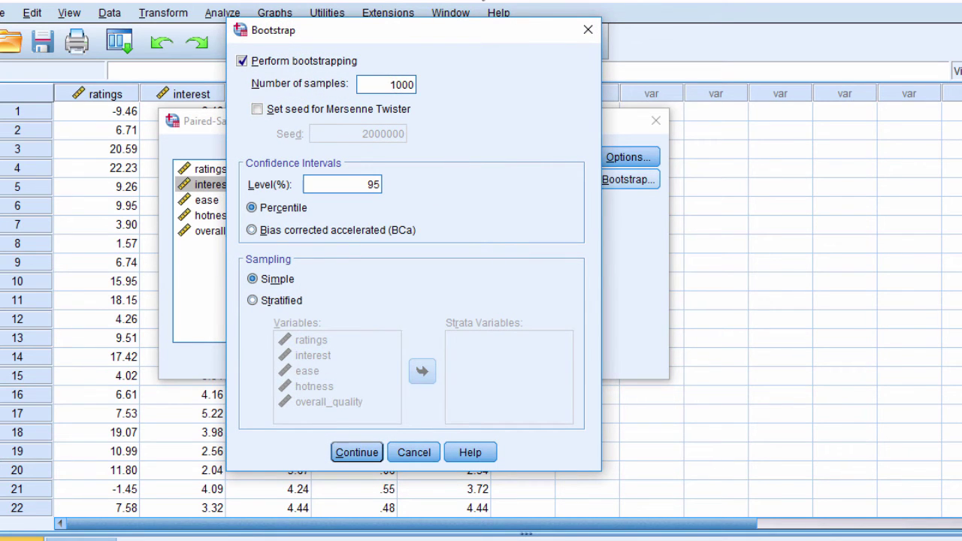
left_click(293, 109)
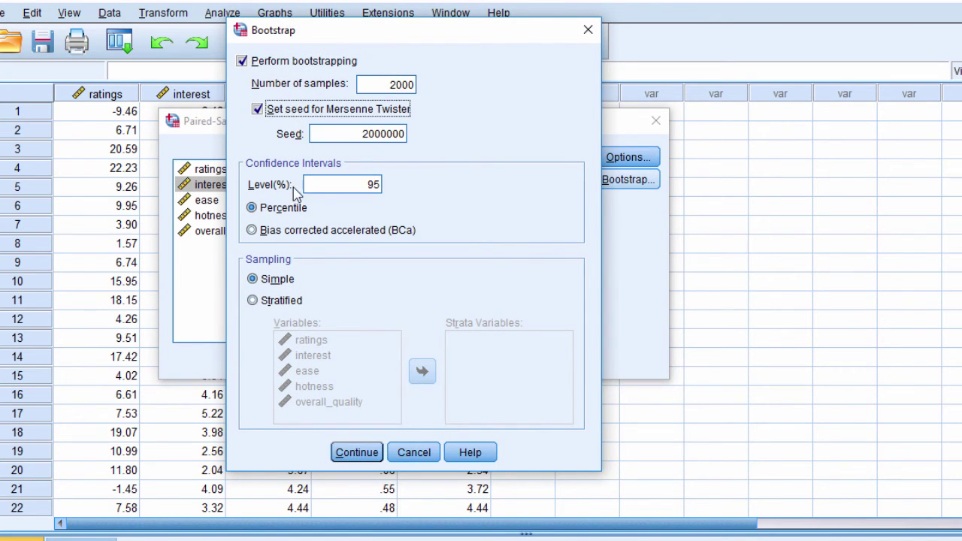
left_click(302, 230)
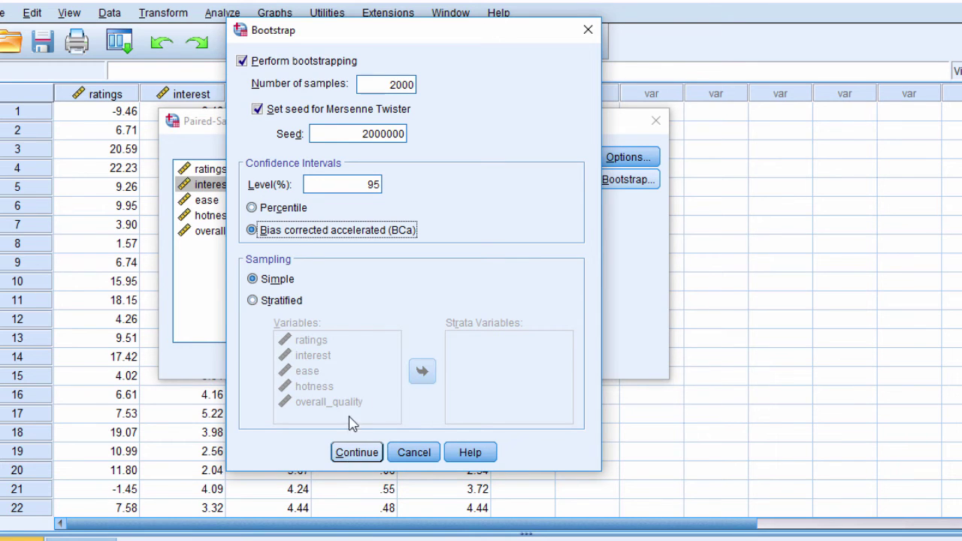
left_click(352, 455)
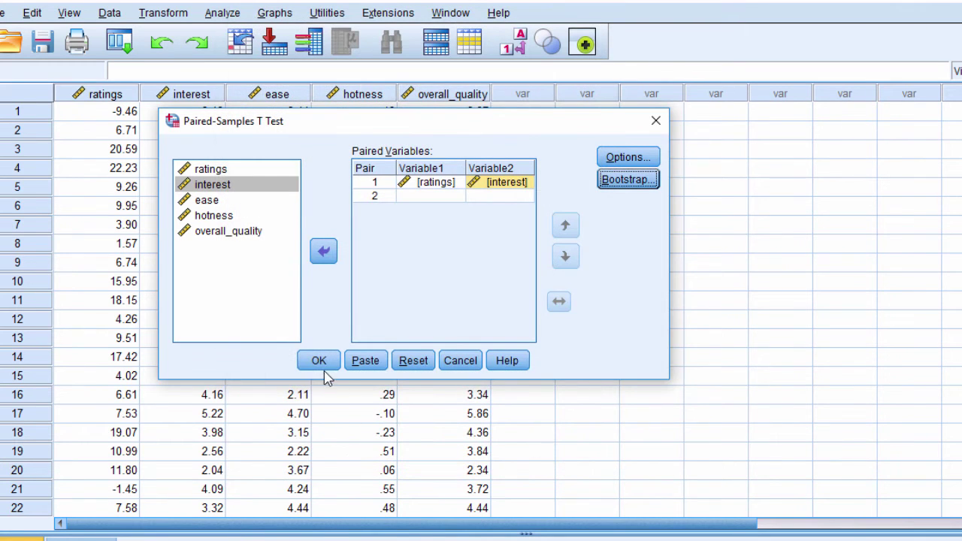
left_click(365, 361)
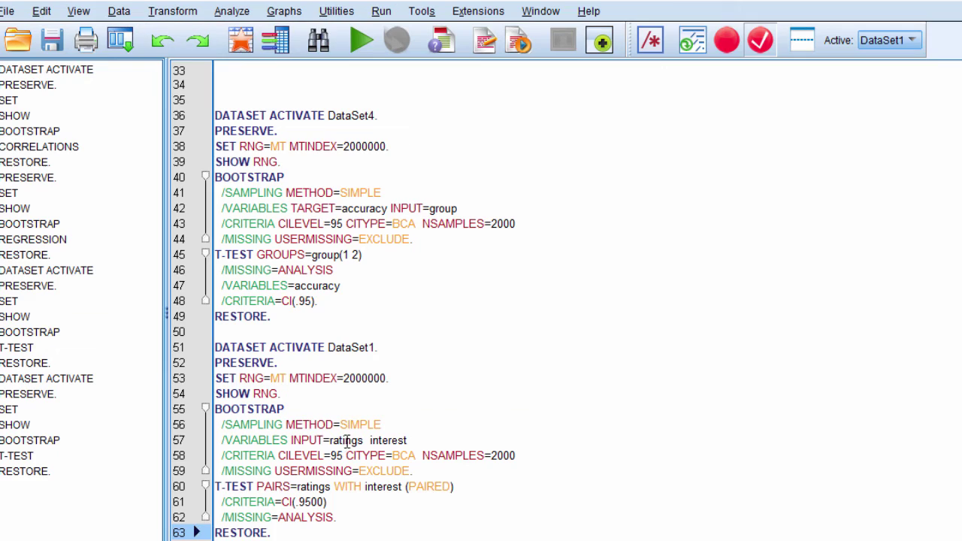
left_click_drag(416, 439, 220, 440)
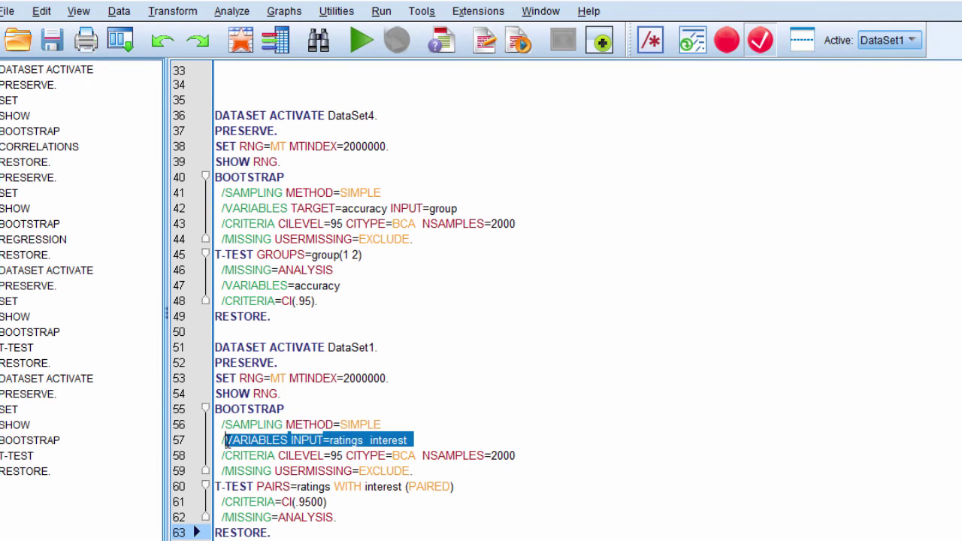
left_click(252, 451)
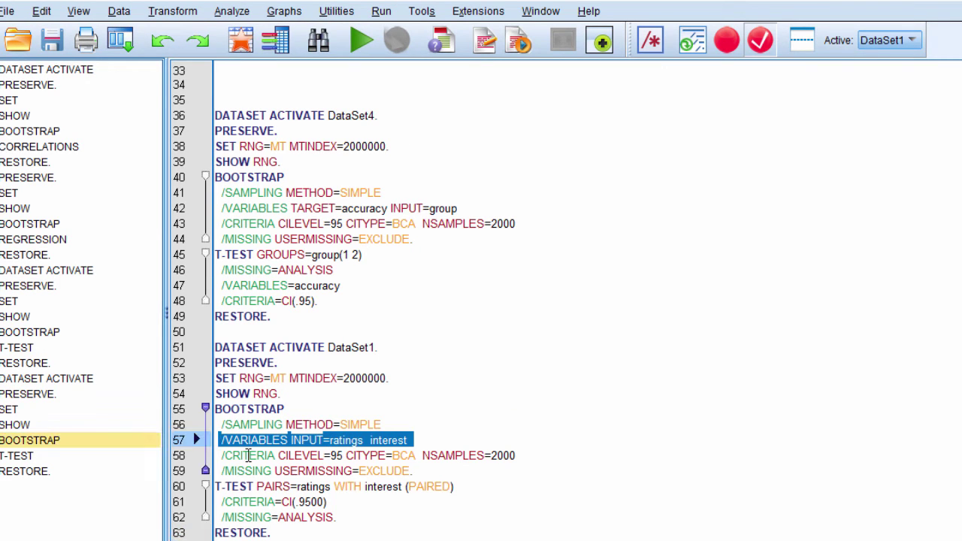
left_click(346, 441)
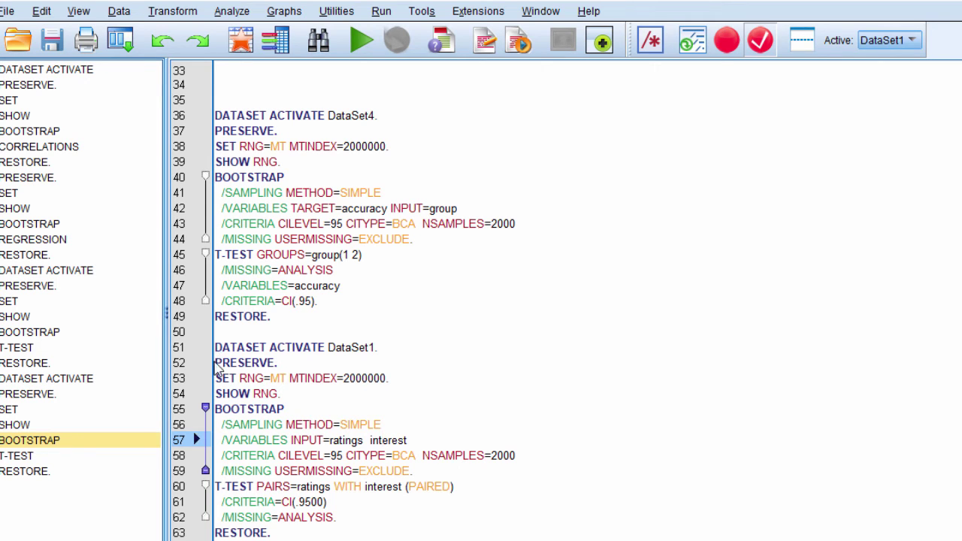
left_click_drag(217, 362, 216, 391)
left_click_drag(284, 424, 420, 472)
left_click(481, 486)
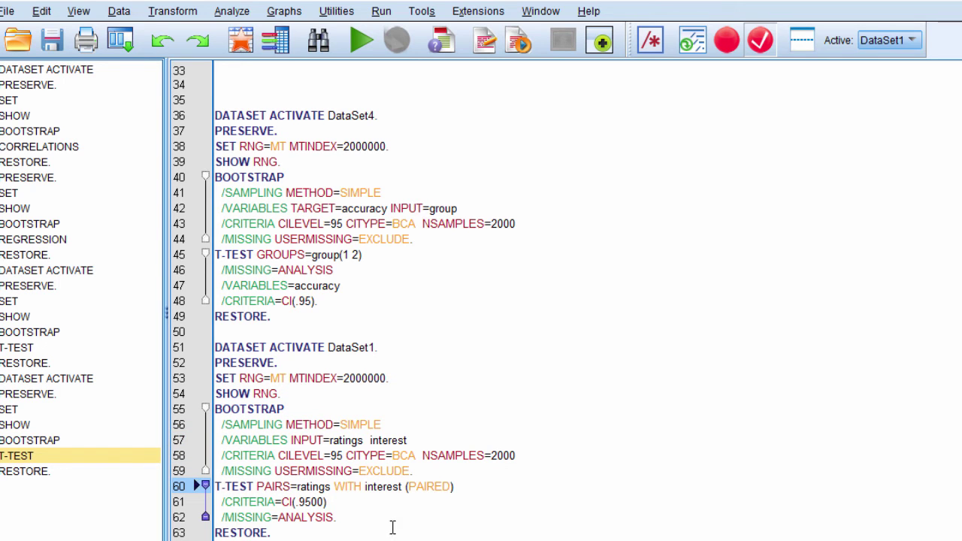
left_click(342, 538)
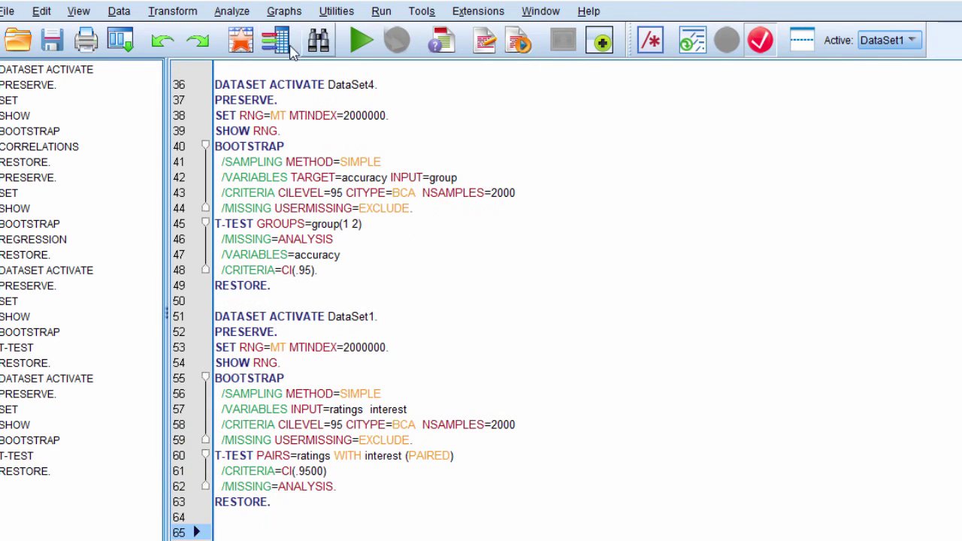
left_click(232, 12)
Step: Set up a One-Way ANOVA with accuracy as dependent and group as factor
left_click(231, 11)
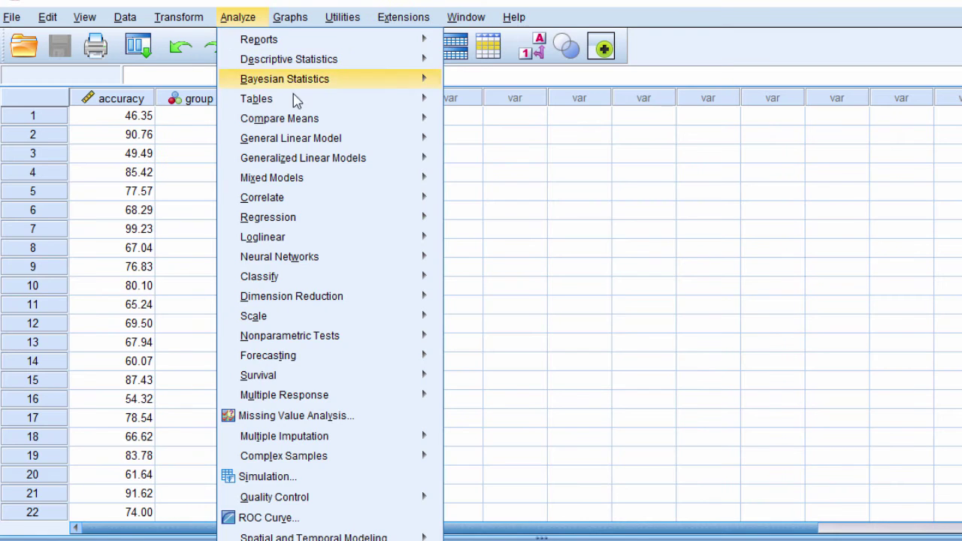
mouse_move(327, 147)
mouse_move(345, 124)
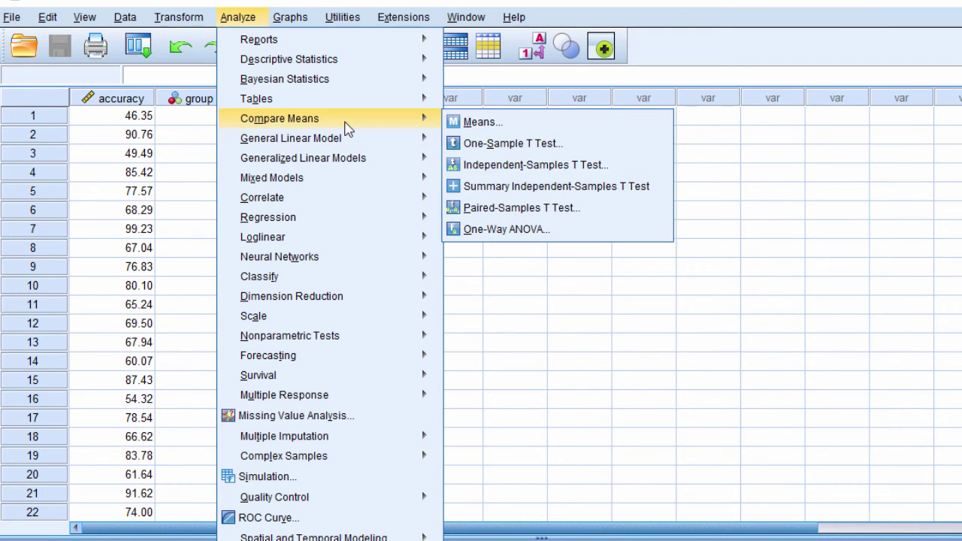
left_click(502, 229)
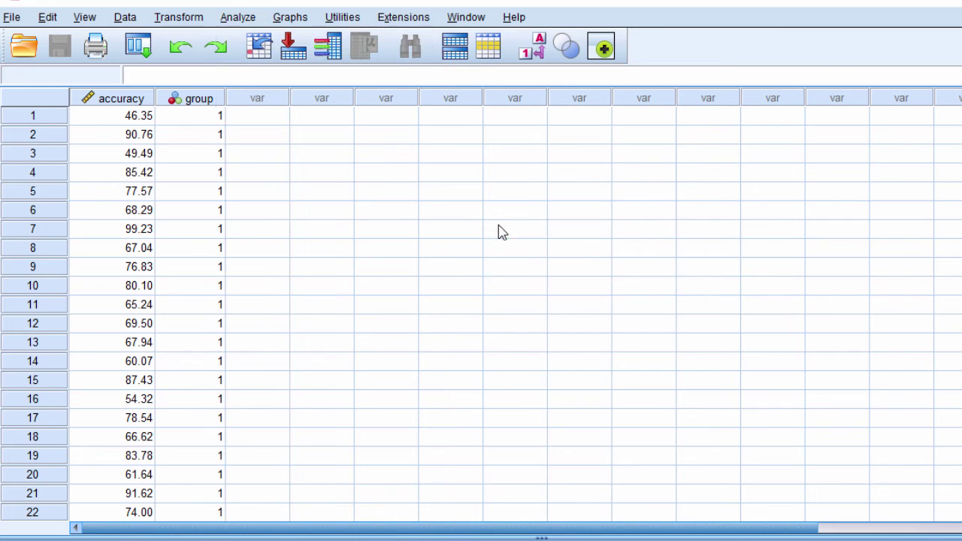
left_click(644, 347)
left_click(561, 323)
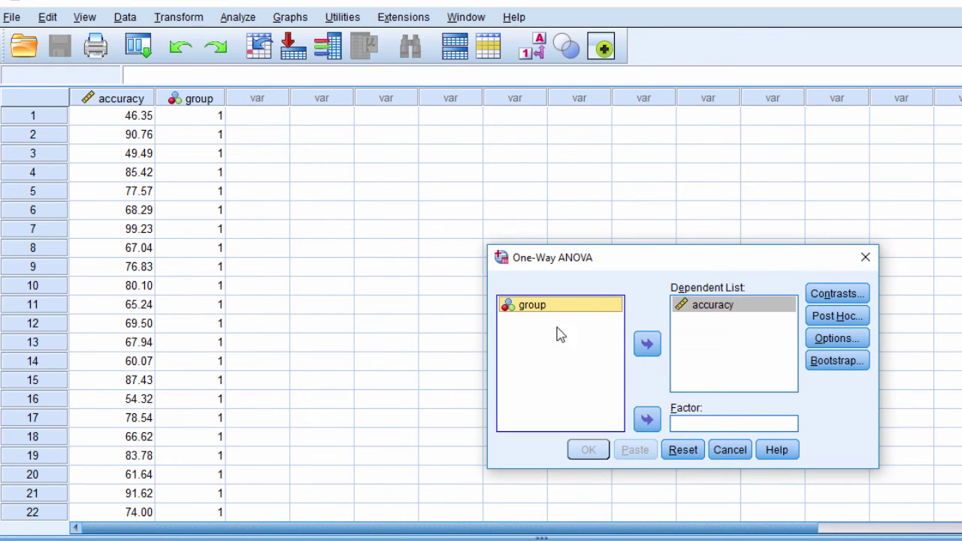
left_click(647, 417)
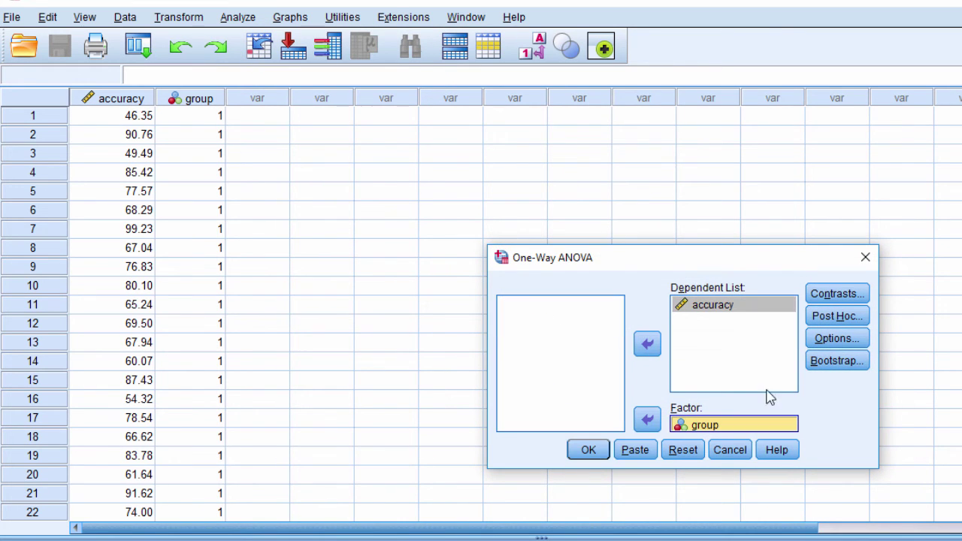
Step: Request Games-Howell post hoc comparisons
left_click(818, 318)
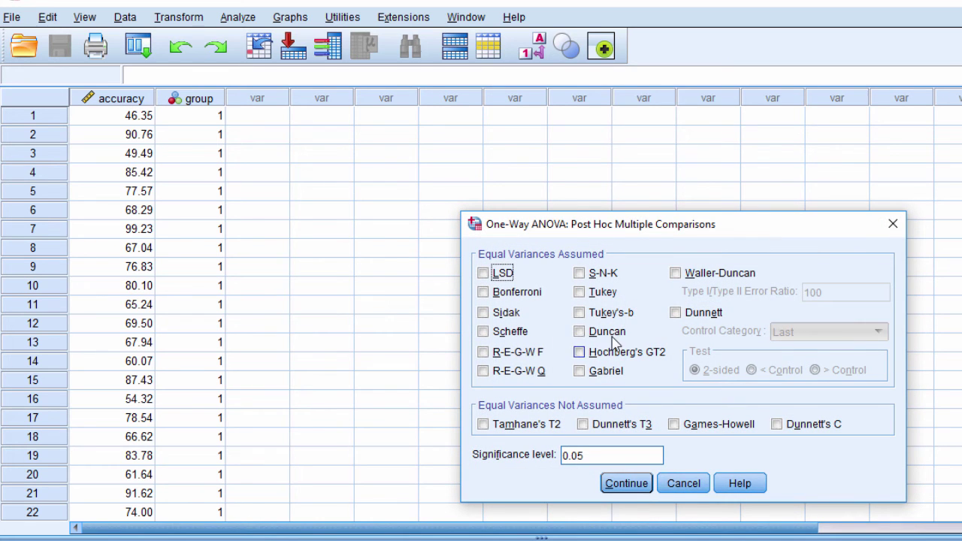
left_click(691, 427)
left_click(622, 487)
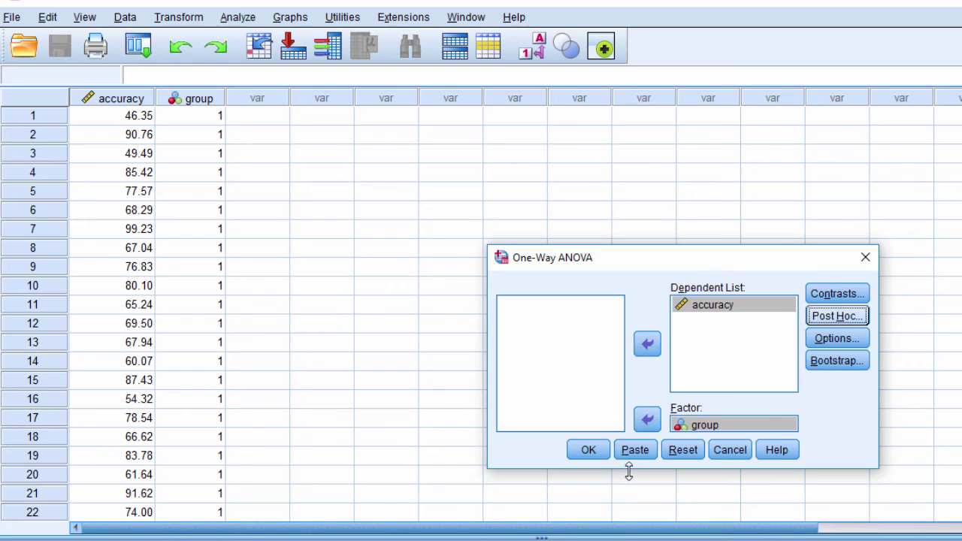
Step: Bootstrap with 2000 samples, seed 2000000 and BCa intervals, then paste the ONEWAY syntax
left_click(836, 361)
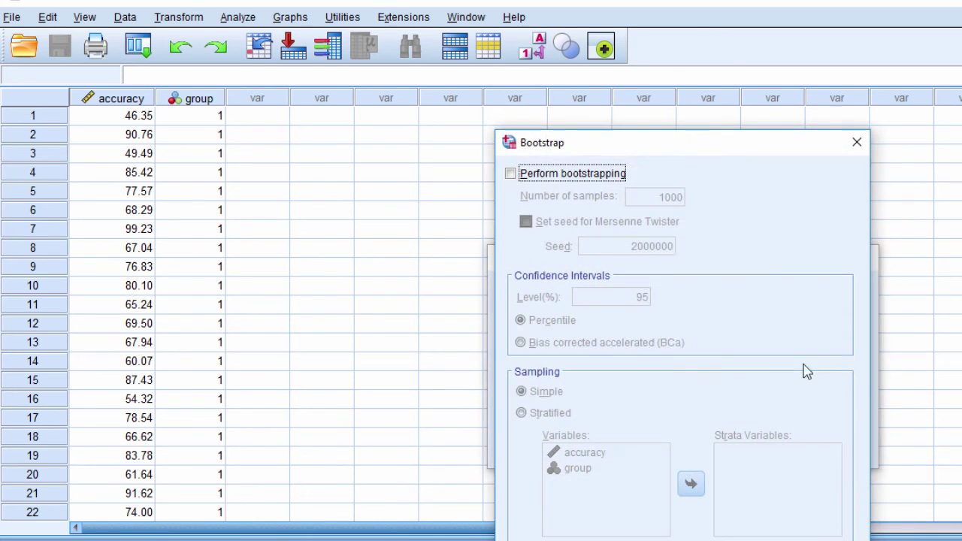
left_click(598, 174)
left_click(658, 197)
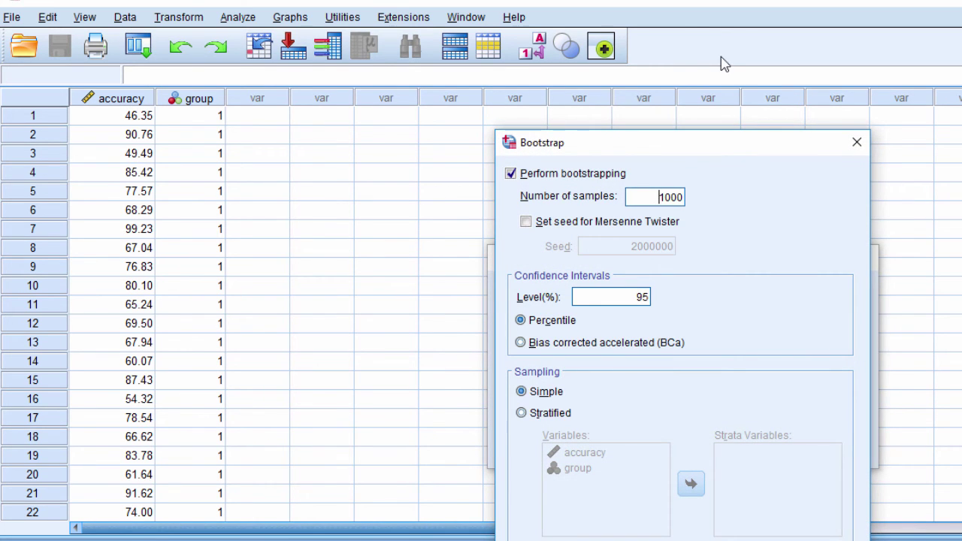
left_click(558, 226)
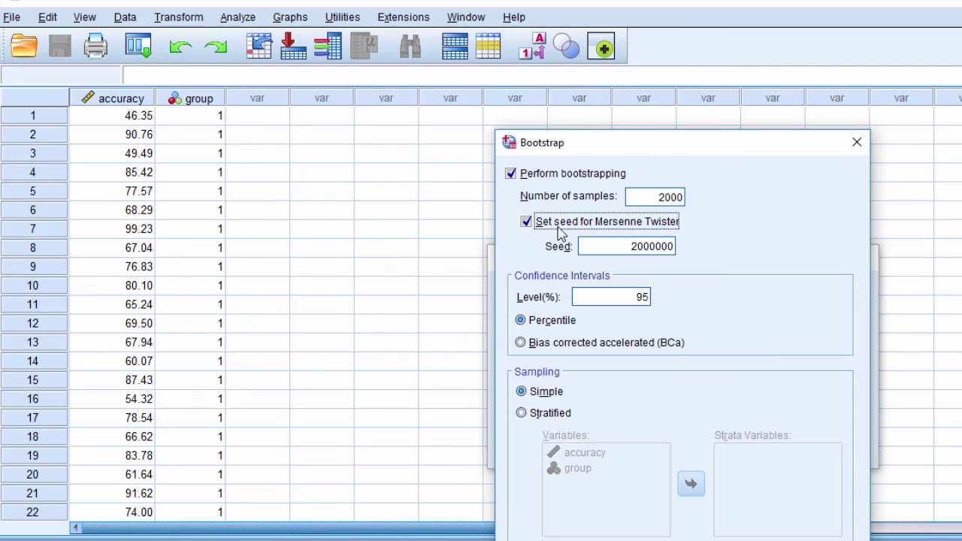
left_click(568, 348)
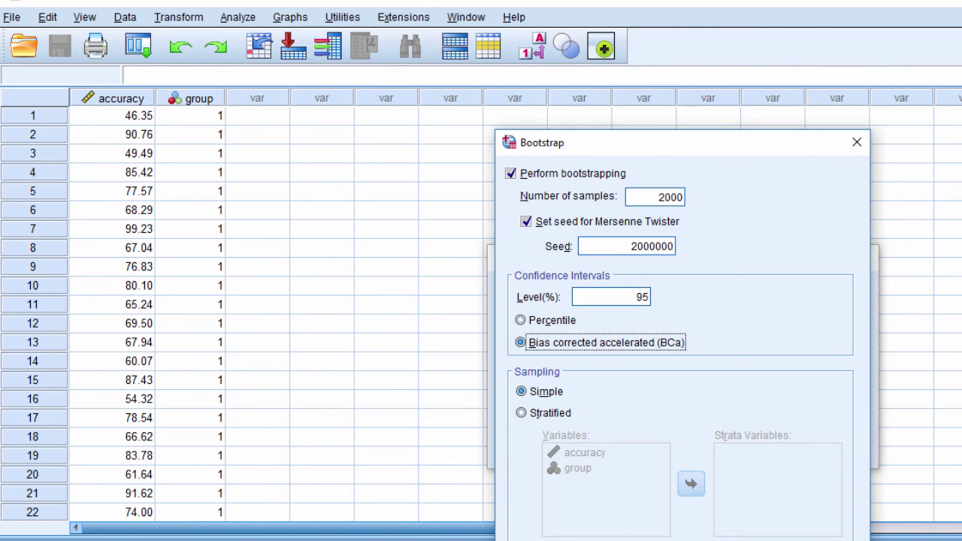
left_click(623, 533)
left_click(635, 449)
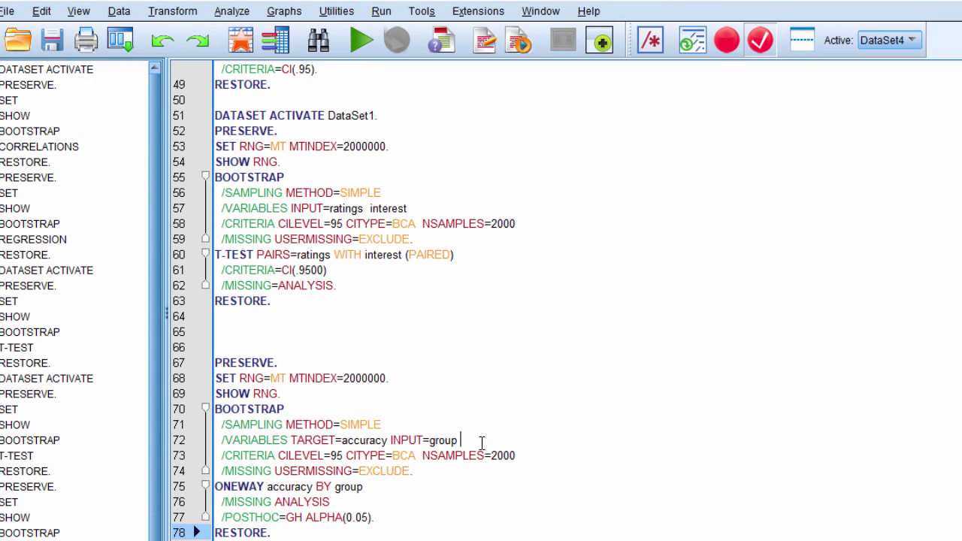
Step: Review the pasted BOOTSTRAP variable lines, including the correlation block's target and input variables
left_click_drag(479, 442, 309, 442)
left_click(404, 519)
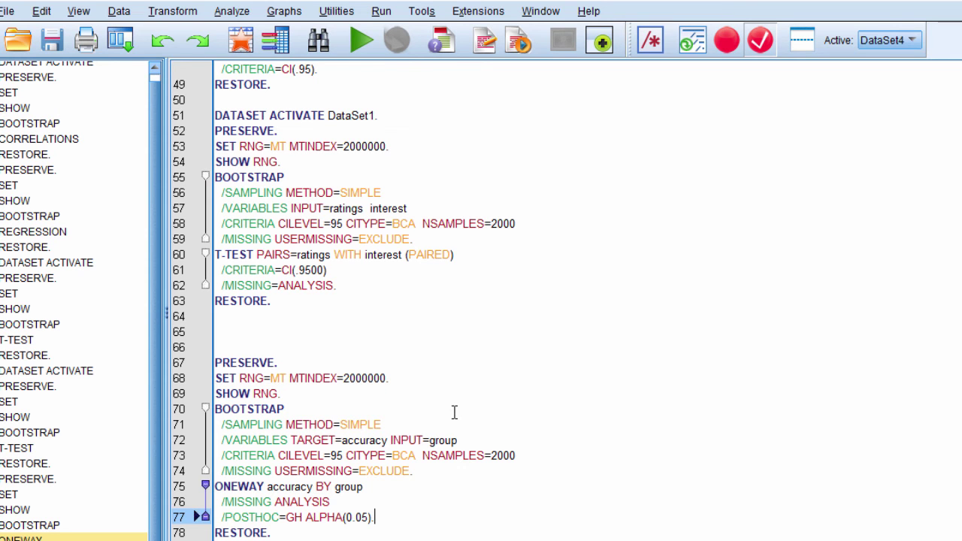
scroll(453, 412, "up", 4)
scroll(454, 412, "up", 12)
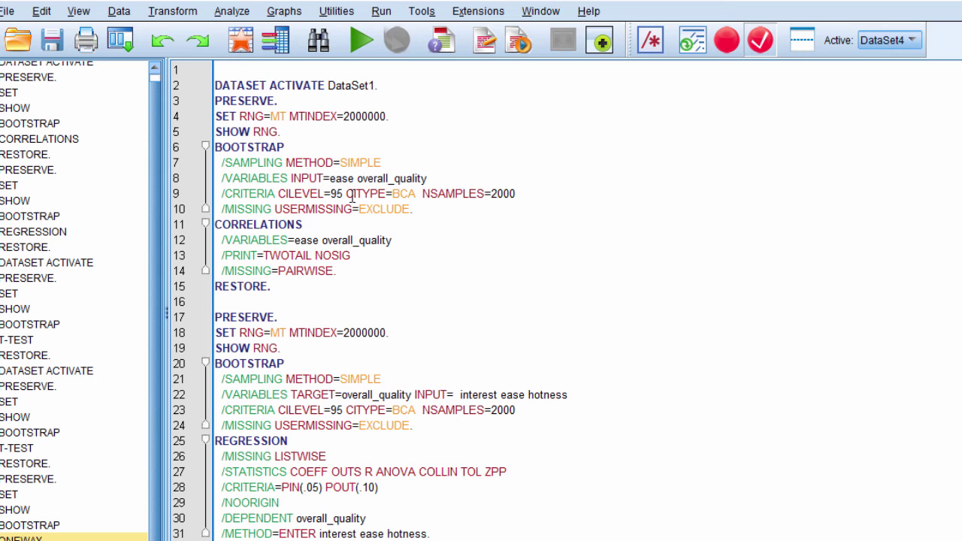
left_click_drag(457, 176, 218, 179)
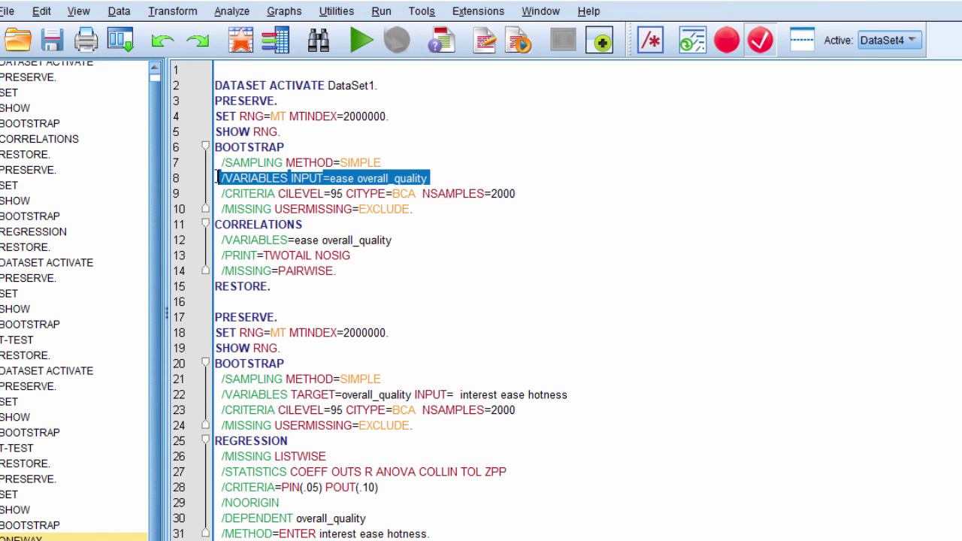
scroll(435, 343, "down", 8)
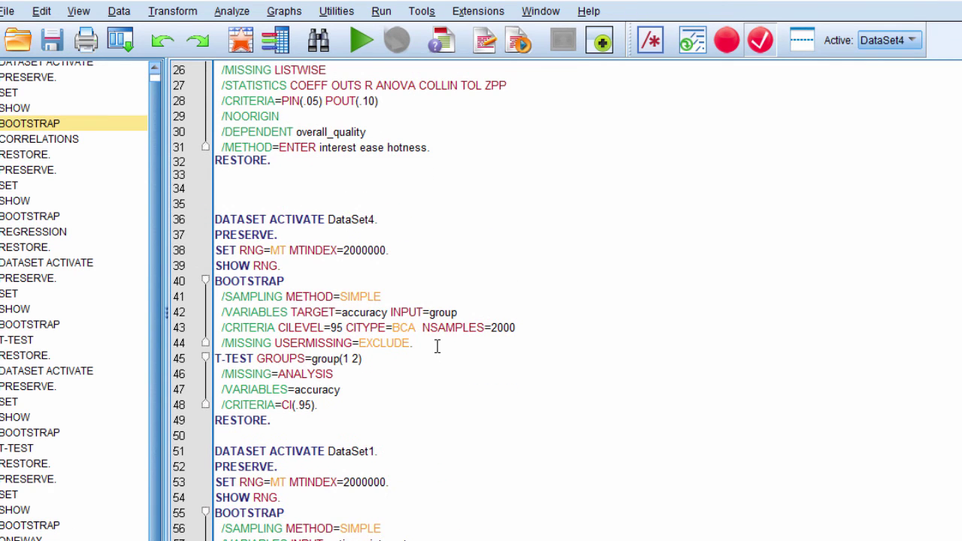
scroll(437, 346, "down", 6)
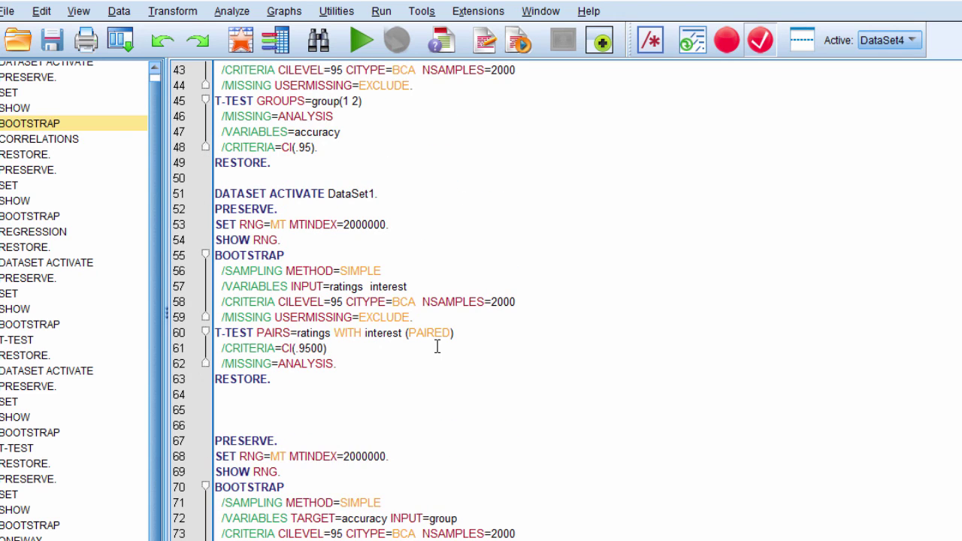
scroll(427, 285, "down", 2)
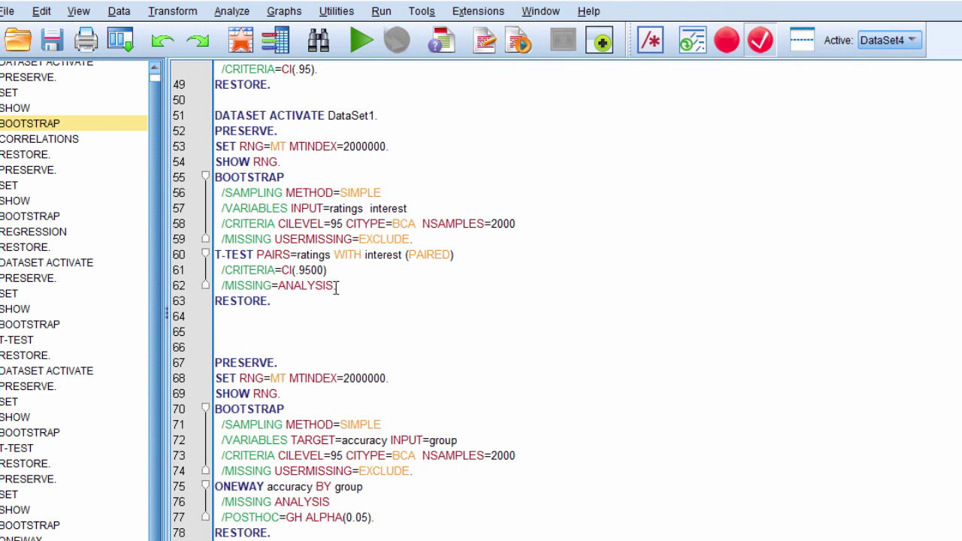
left_click_drag(376, 516, 216, 362)
Step: Run the bootstrapped T-TEST GROUPS block with Ctrl+R
scroll(504, 498, "up", 6)
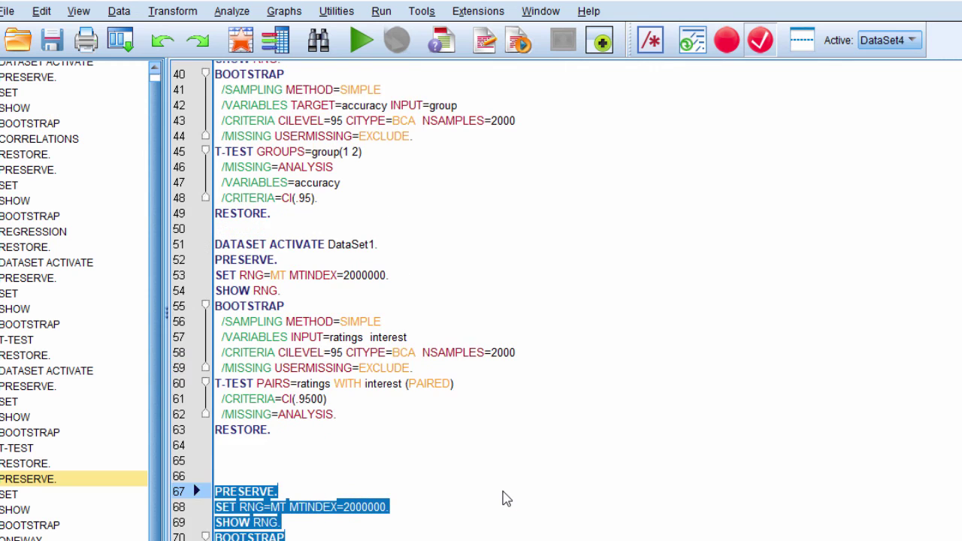
left_click_drag(295, 412, 210, 184)
key("ctrl+r")
Step: Run the bootstrapped REGRESSION block with Ctrl+R
scroll(423, 418, "up", 5)
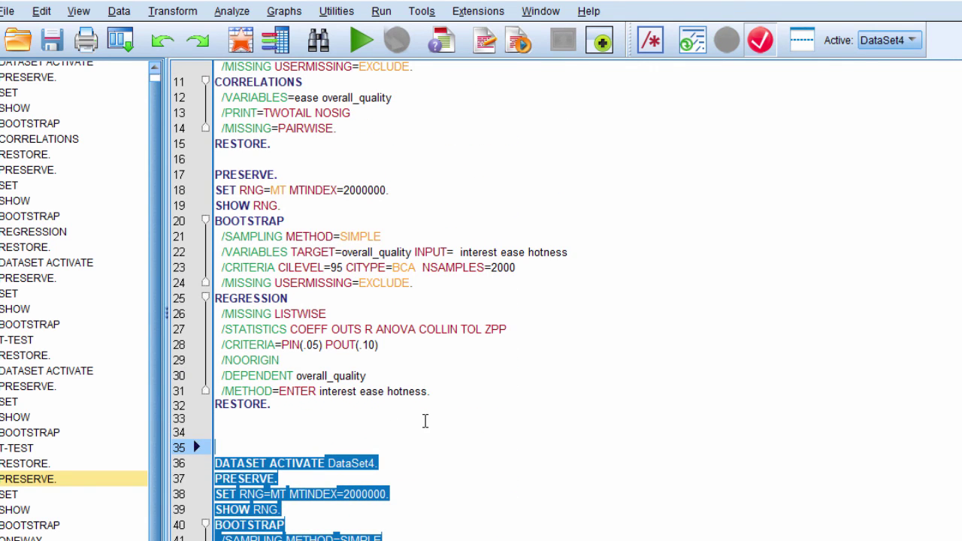
left_click_drag(293, 404, 217, 189)
key("ctrl+r")
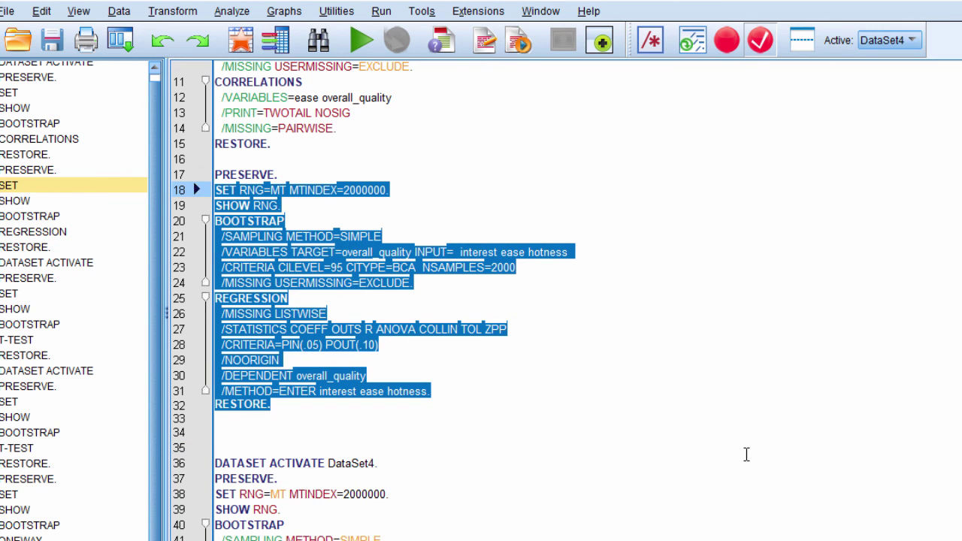